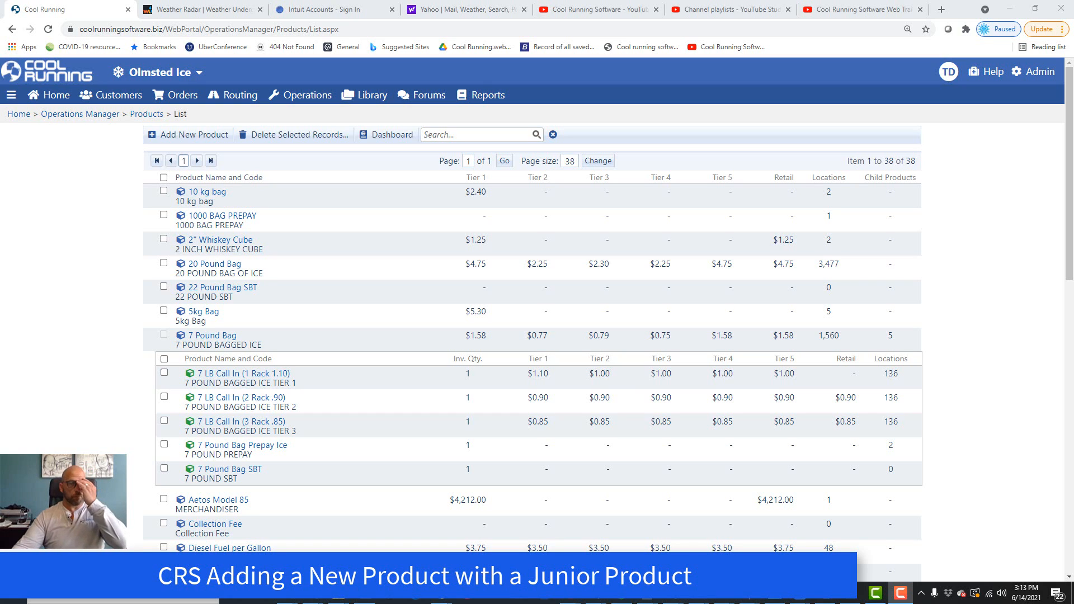
# Step: Open the Products list from the operations section and look through the existing products and their child products
pyautogui.moveTo(243, 100)
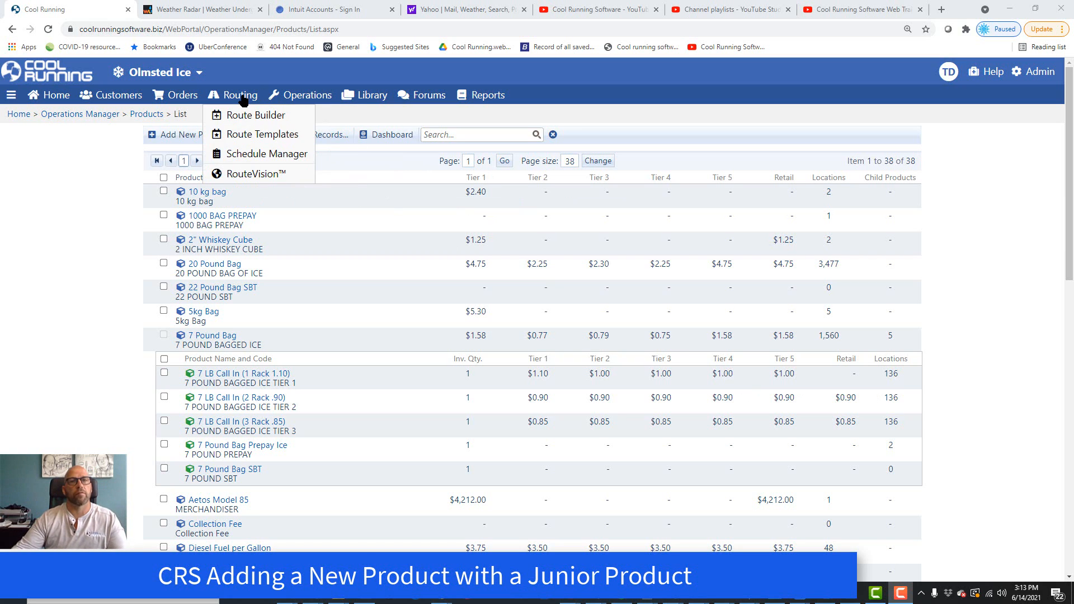
pyautogui.moveTo(296, 96)
pyautogui.click(295, 175)
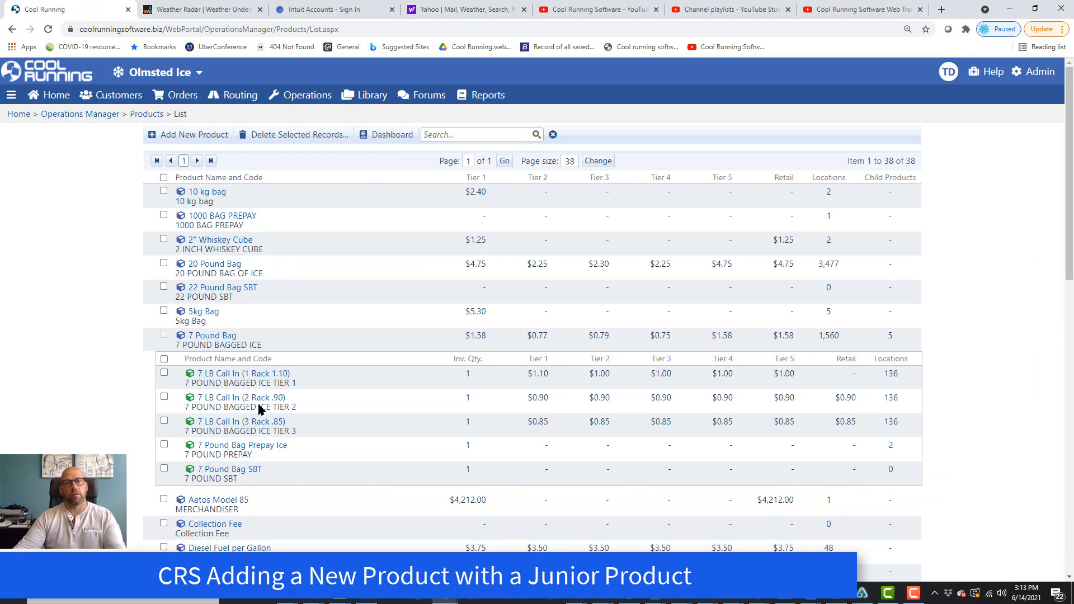
pyautogui.scroll(-12, 258, 437)
pyautogui.scroll(12, 259, 452)
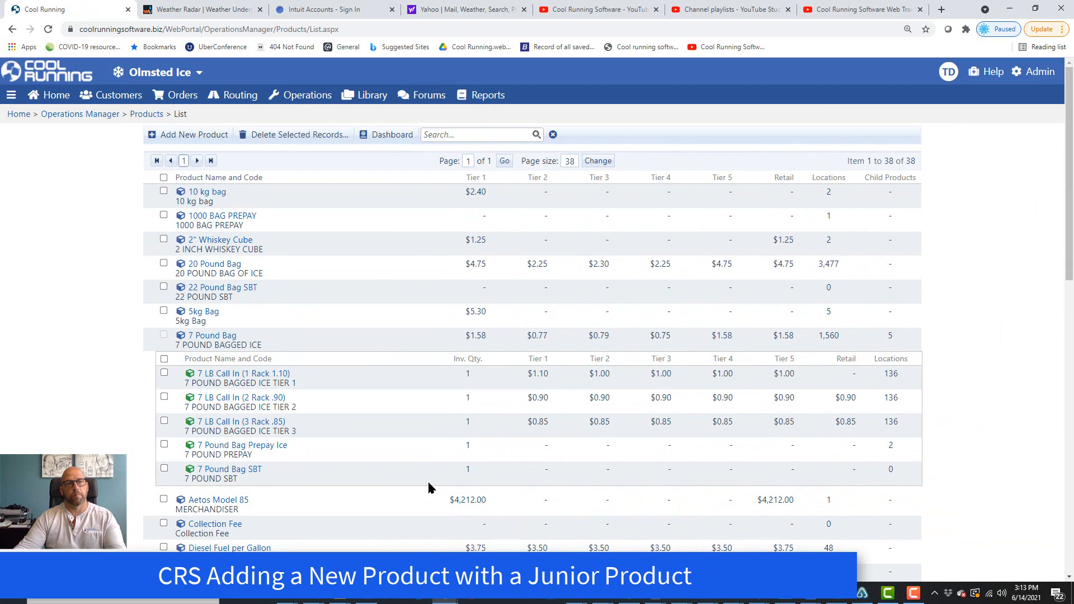
# Step: Open a blank new product form and look through the available Parent Product options, leaving the form without saving
pyautogui.click(184, 140)
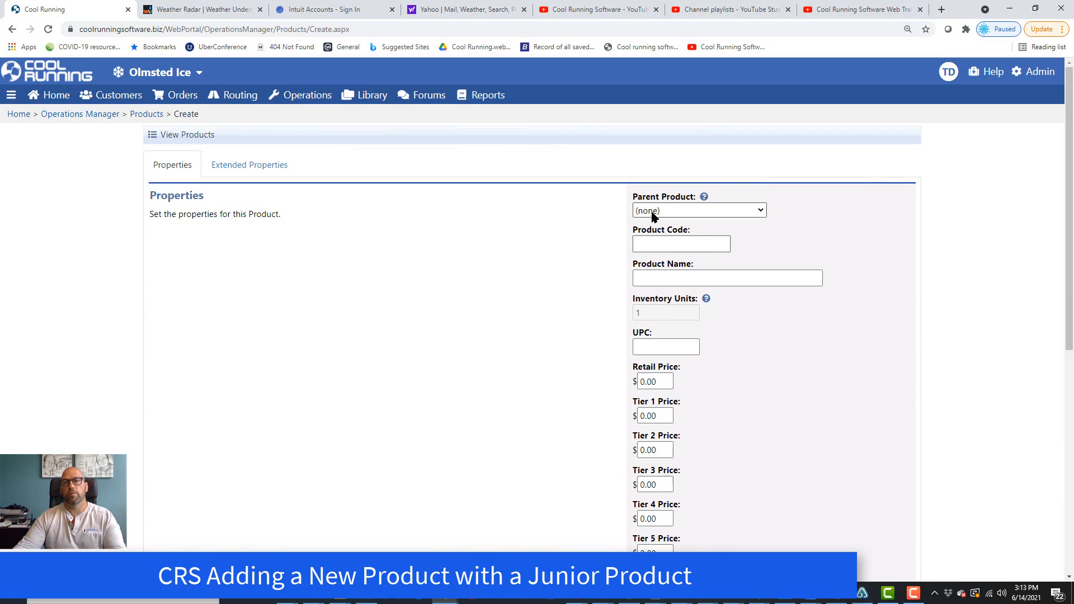
pyautogui.click(760, 211)
pyautogui.click(760, 211)
pyautogui.click(760, 211)
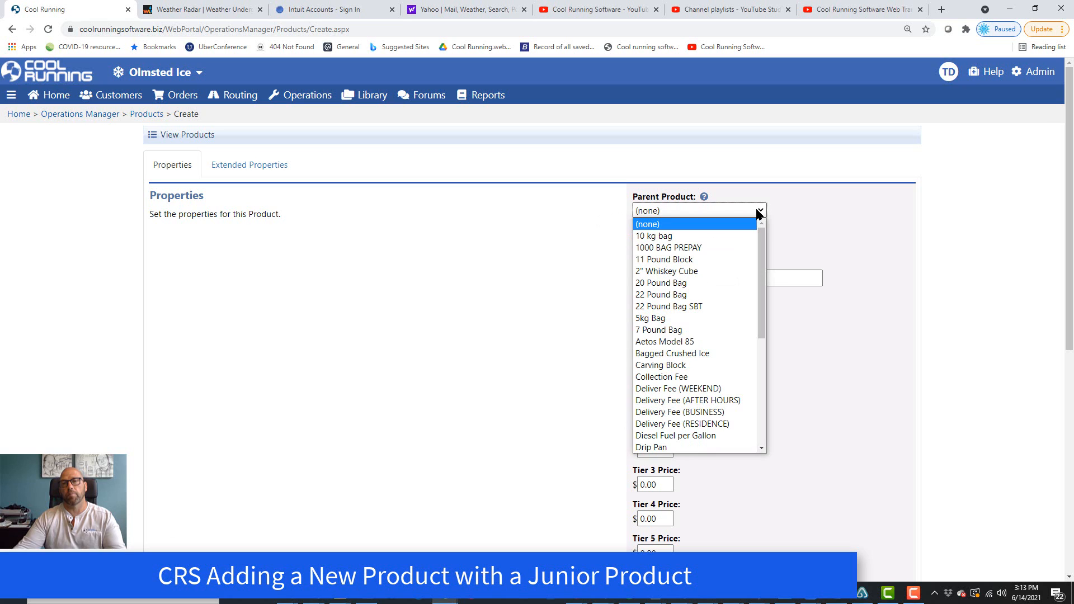
pyautogui.click(760, 211)
pyautogui.click(760, 211)
pyautogui.click(760, 212)
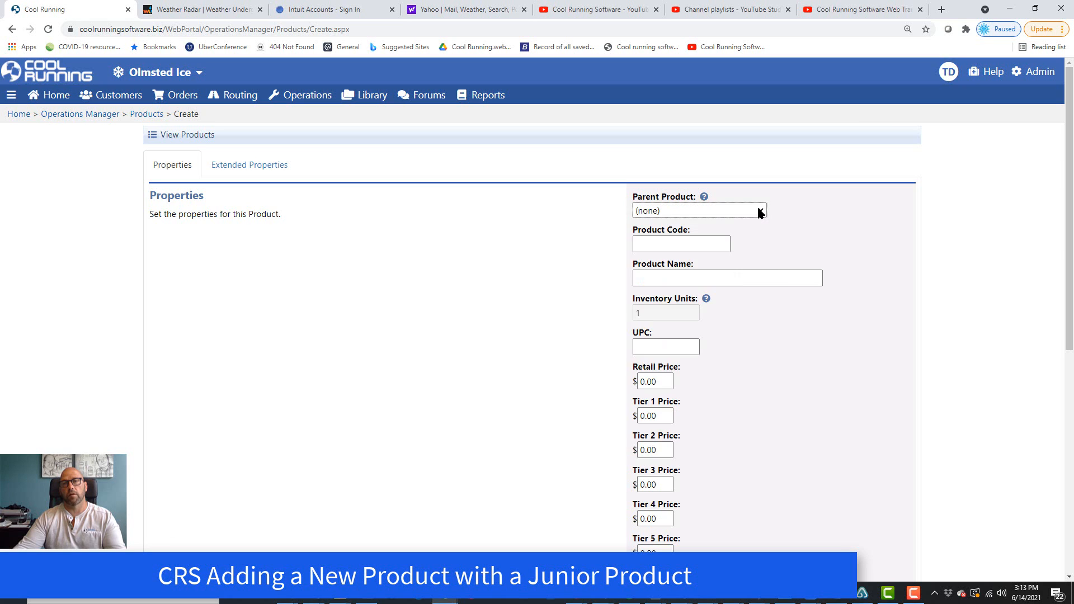
pyautogui.click(760, 212)
pyautogui.click(760, 211)
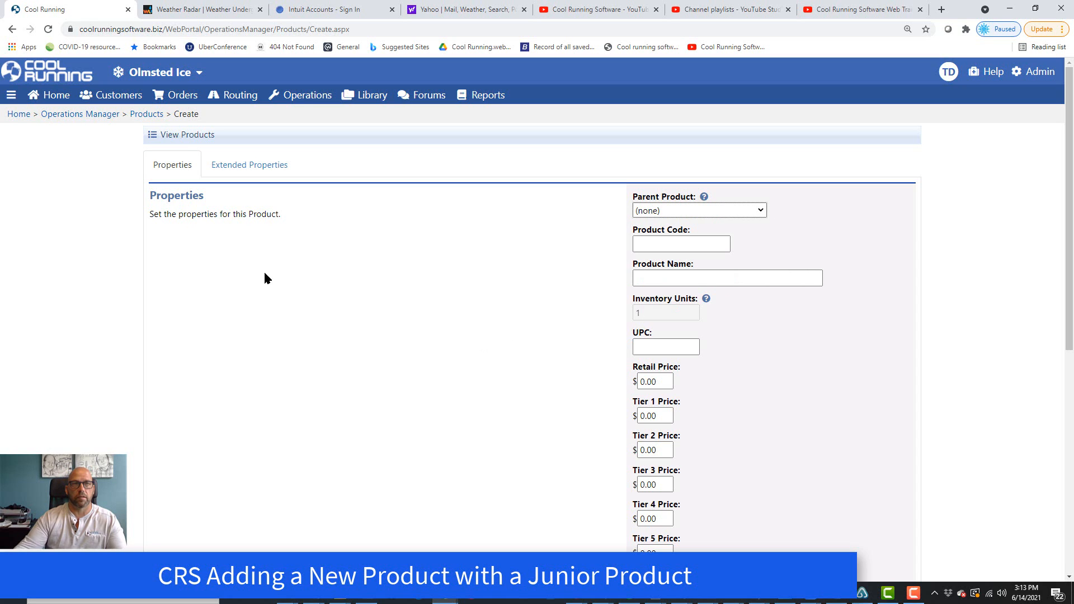
pyautogui.click(152, 114)
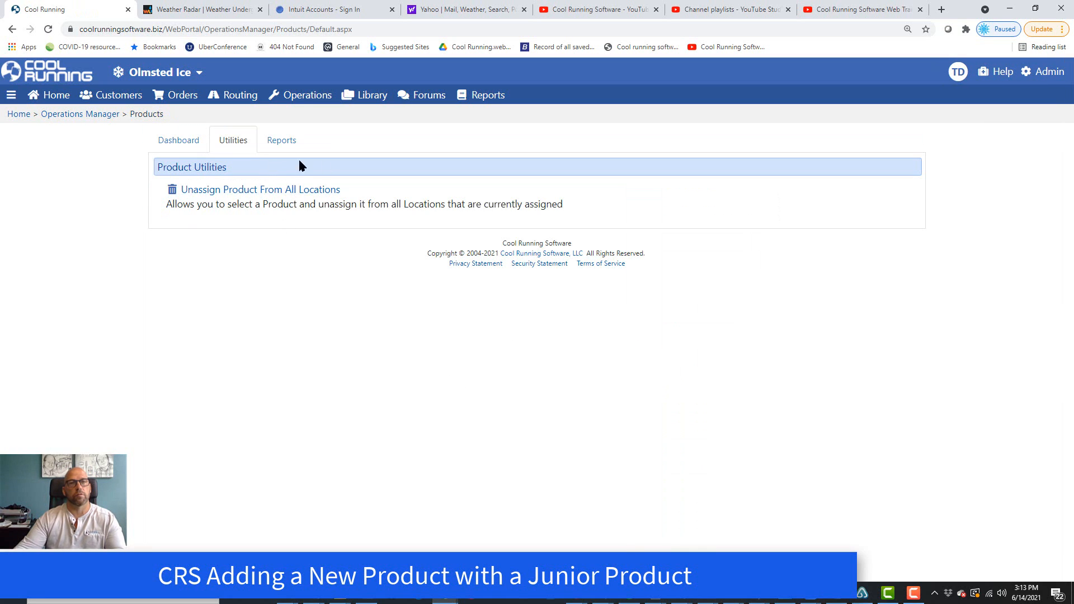
# Step: Go back to the Products list and start adding a new product
pyautogui.moveTo(302, 96)
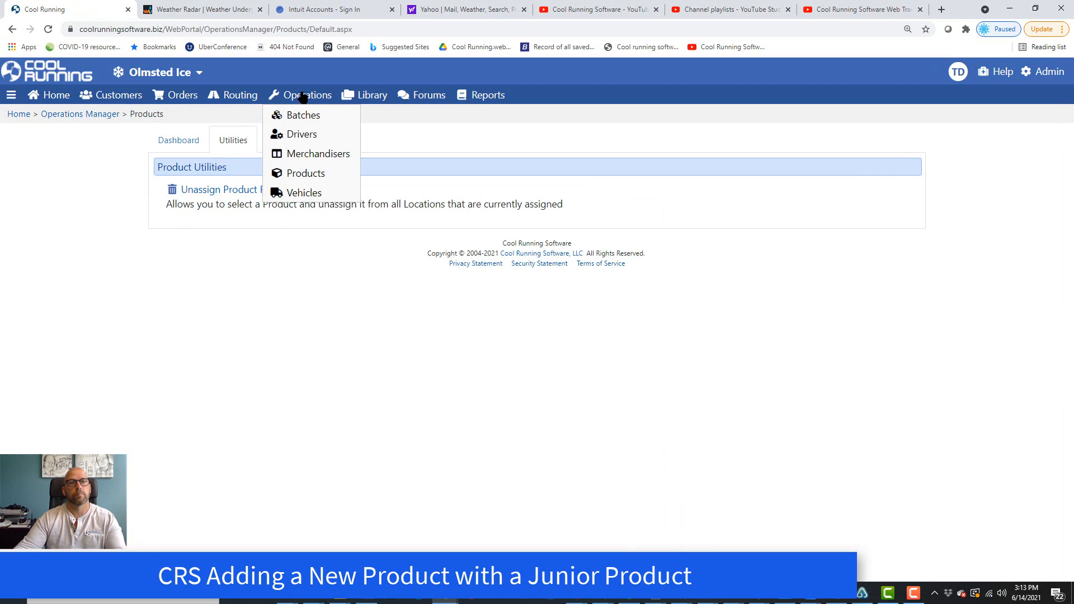
pyautogui.click(304, 172)
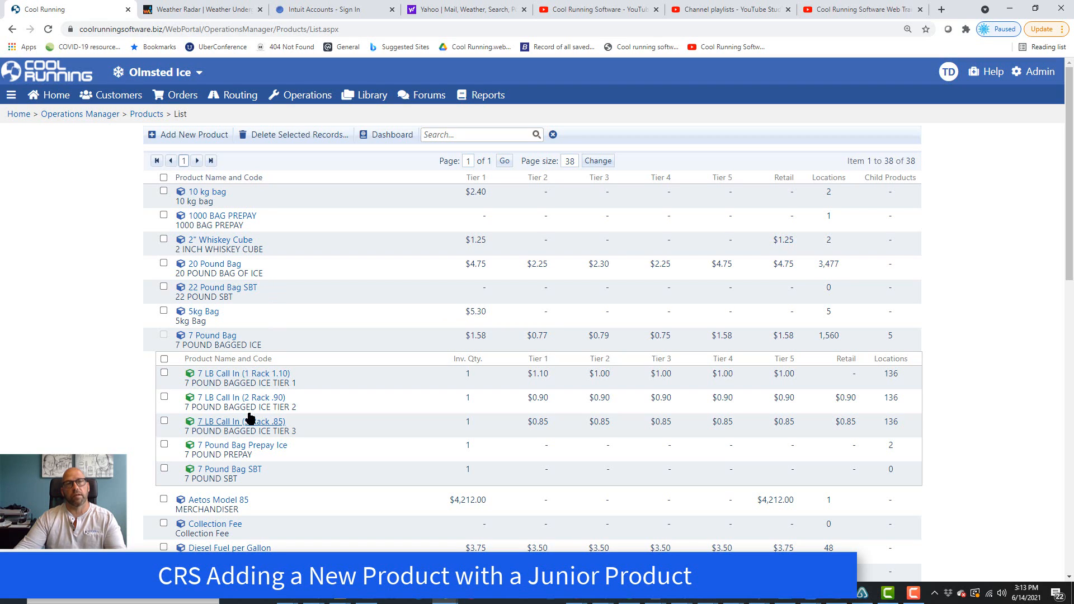
pyautogui.click(193, 135)
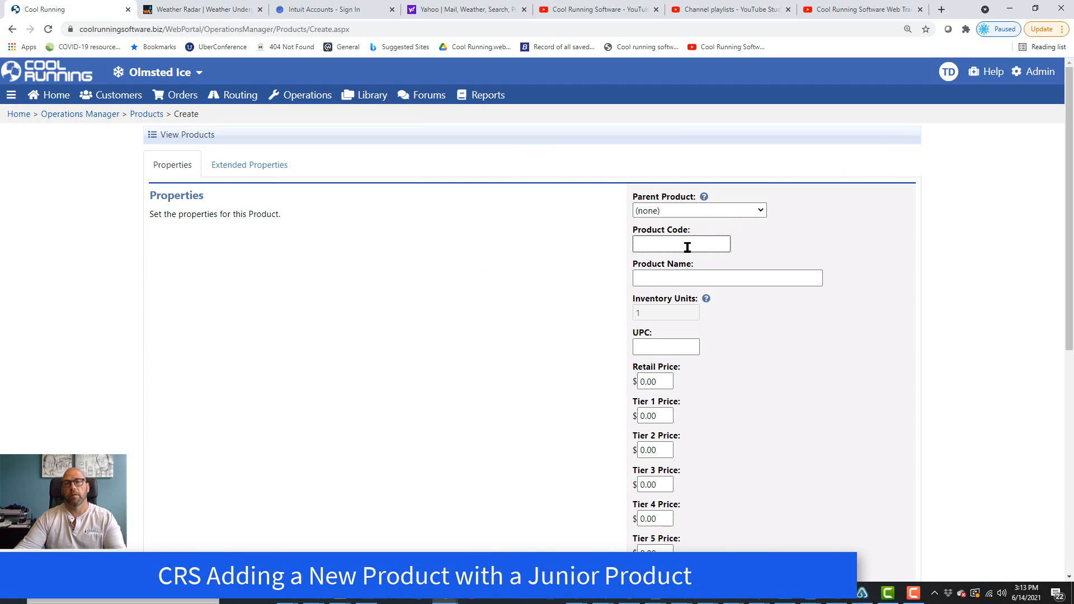
# Step: Enter 40 POUND BAG as both the product code and the product name
pyautogui.click(688, 248)
pyautogui.click(807, 226)
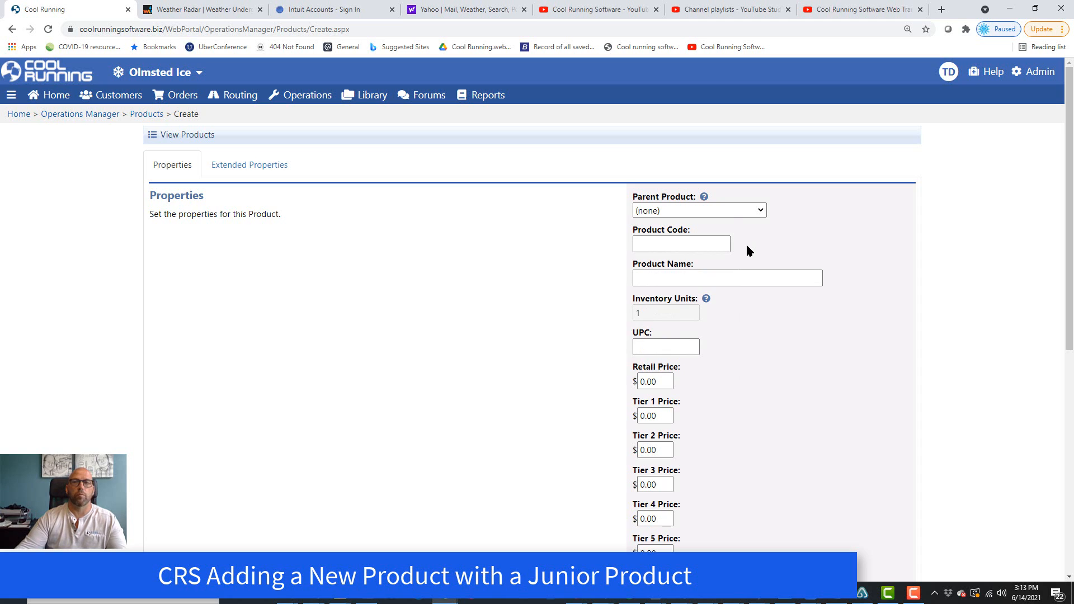
pyautogui.click(717, 248)
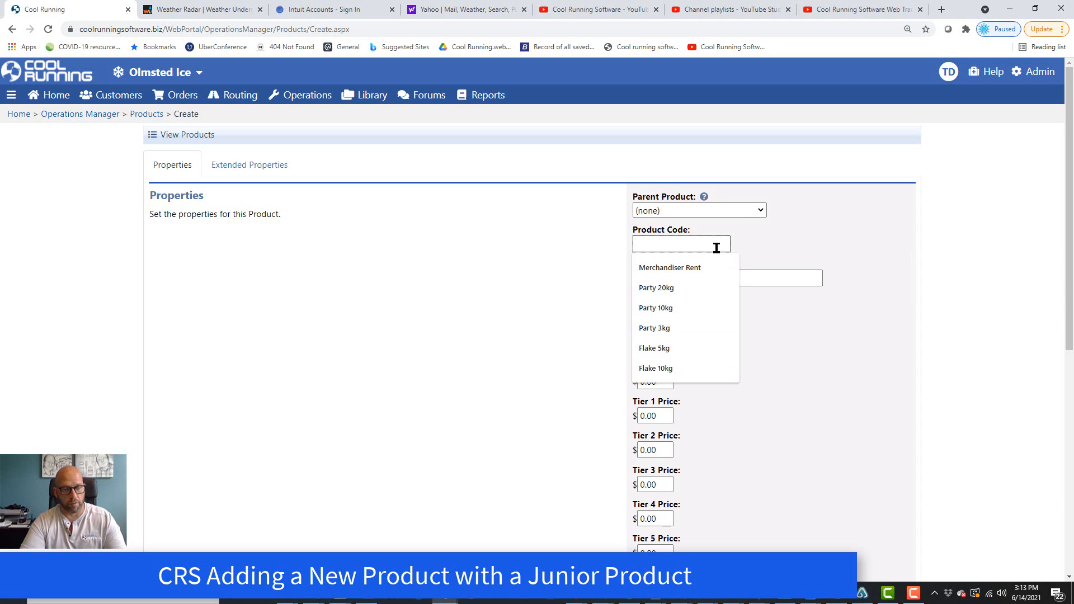
pyautogui.write('40 pound')
pyautogui.press('BackSpace')
pyautogui.press('BackSpace')
pyautogui.press('BackSpace')
pyautogui.press('BackSpace')
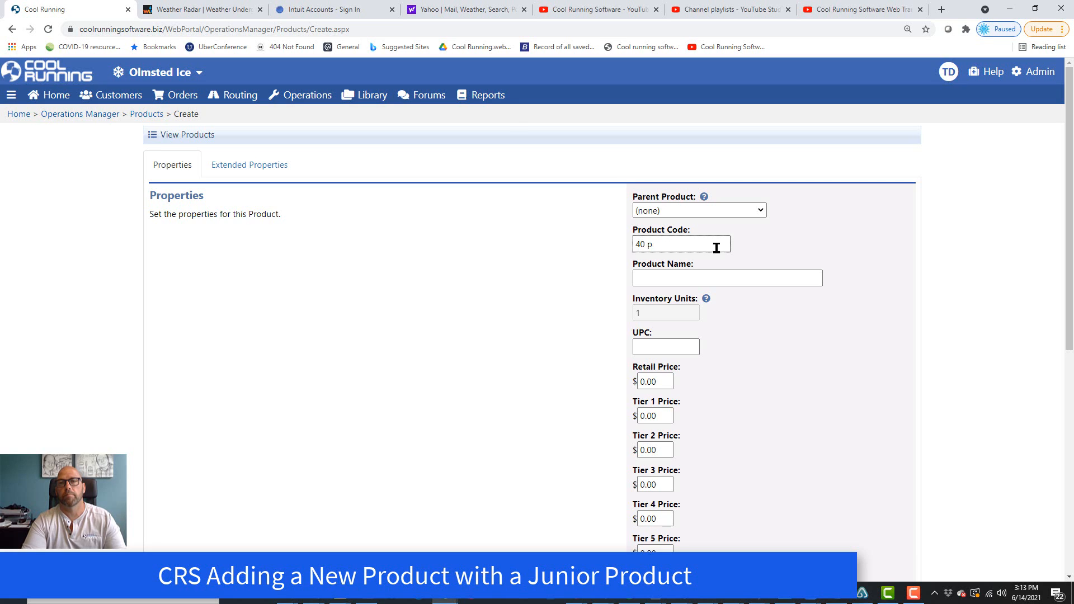
pyautogui.press('BackSpace')
pyautogui.write('POUND BAG')
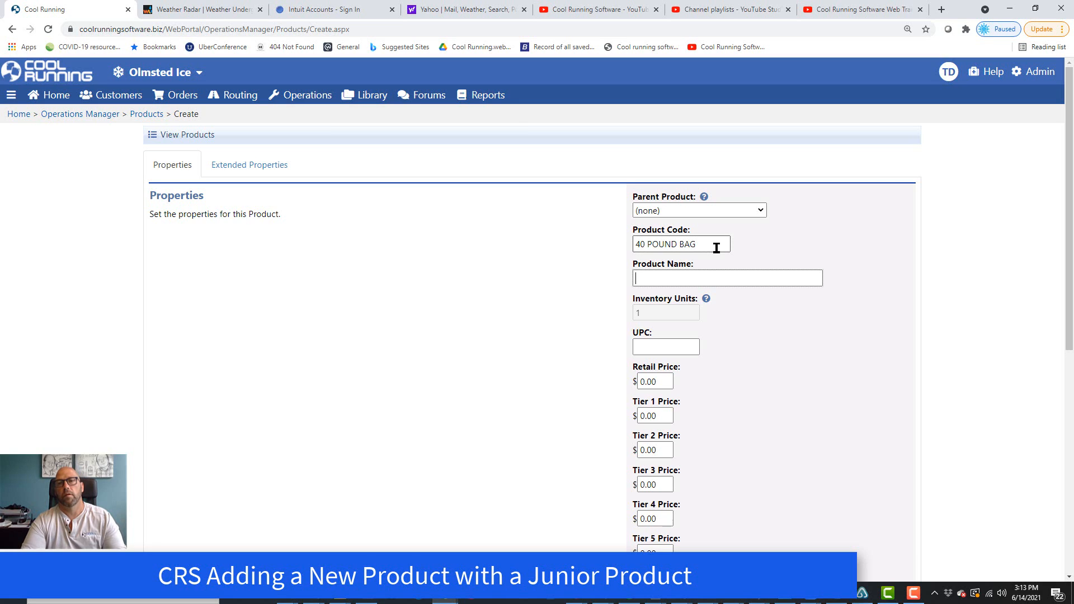
pyautogui.write('40')
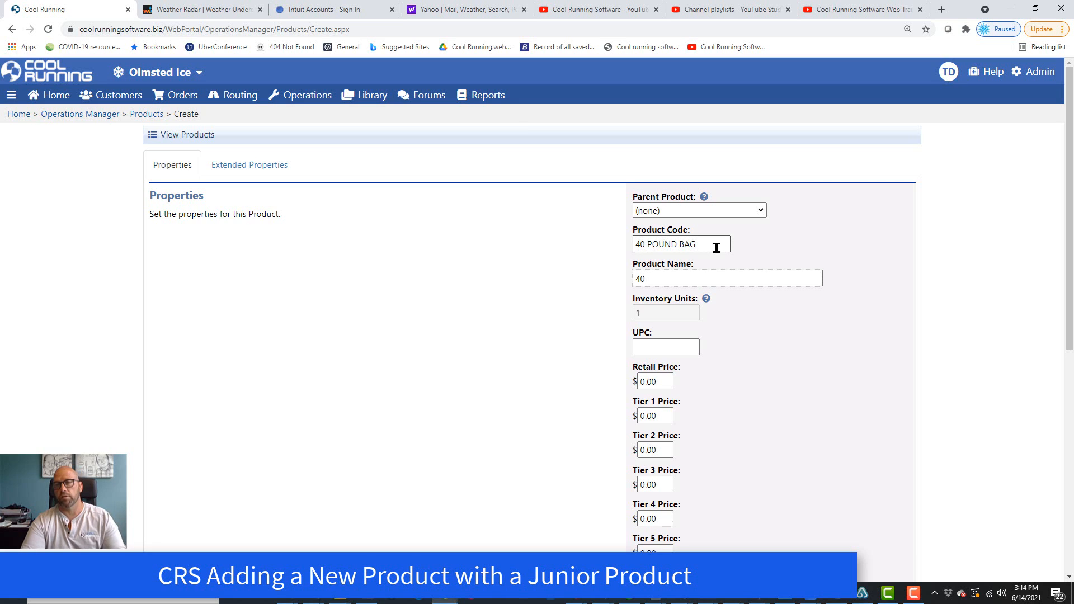
pyautogui.write(' POUND BAG')
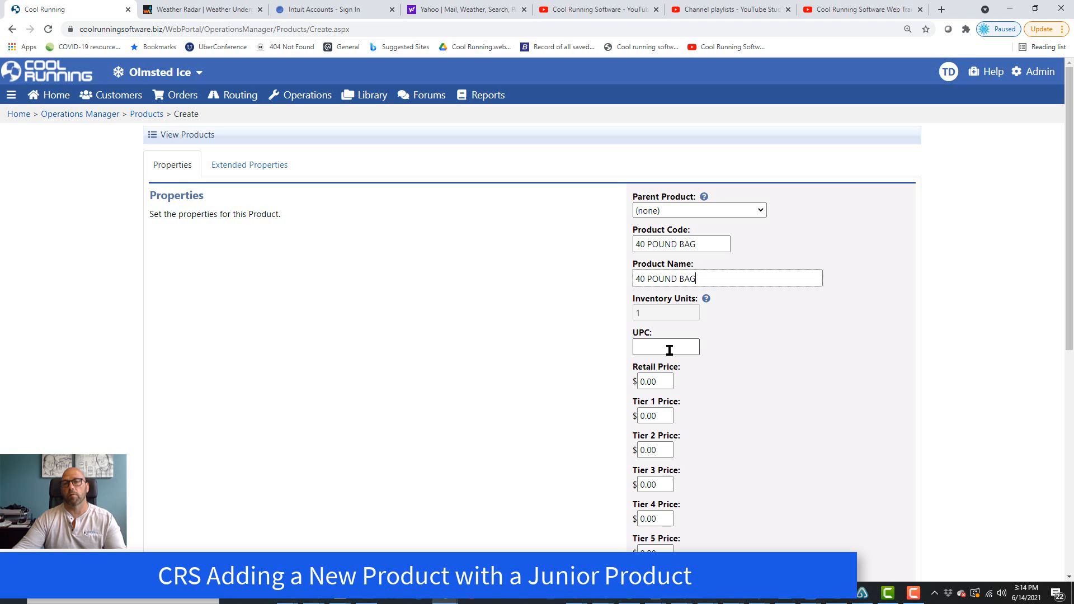
# Step: Set the Tier 1 price of the 40 POUND BAG product to 5.00
pyautogui.scroll(-2, 670, 350)
pyautogui.click(671, 290)
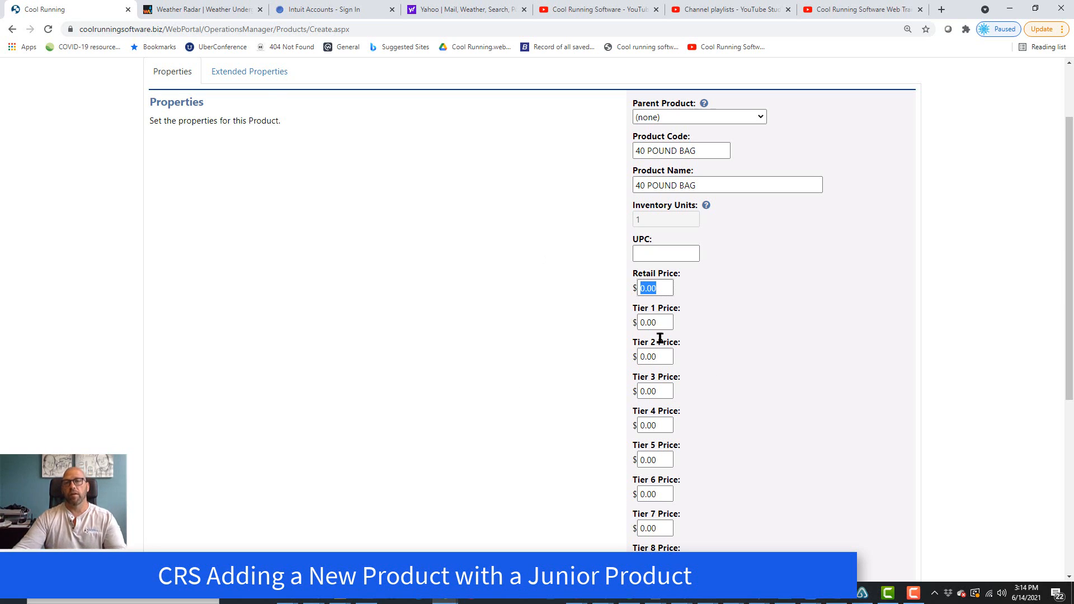
pyautogui.scroll(-5, 655, 364)
pyautogui.scroll(4, 651, 382)
pyautogui.scroll(2, 652, 386)
pyautogui.scroll(-2, 658, 398)
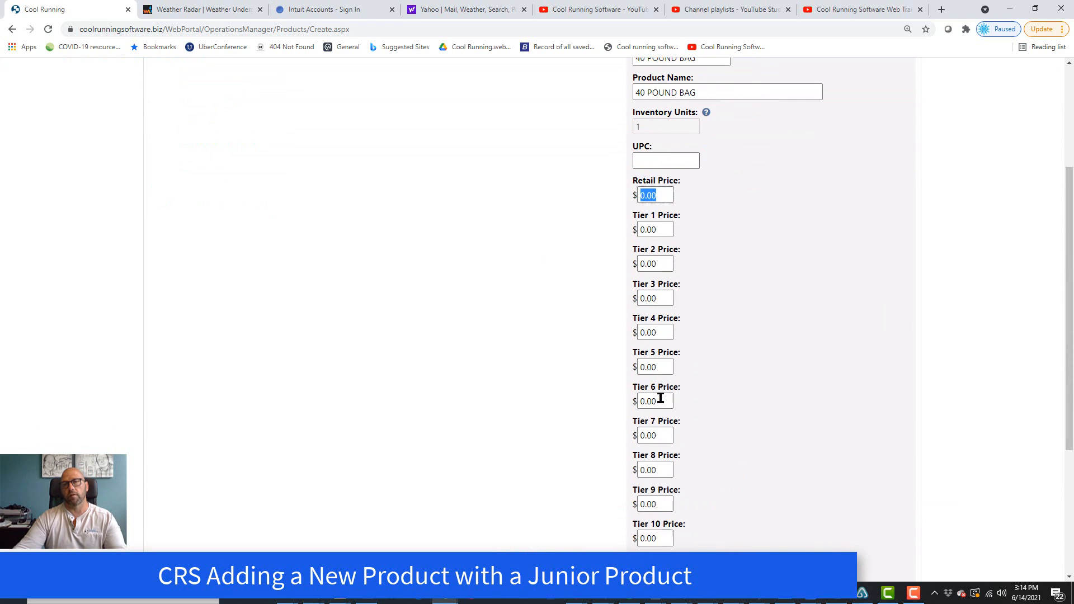
pyautogui.click(663, 231)
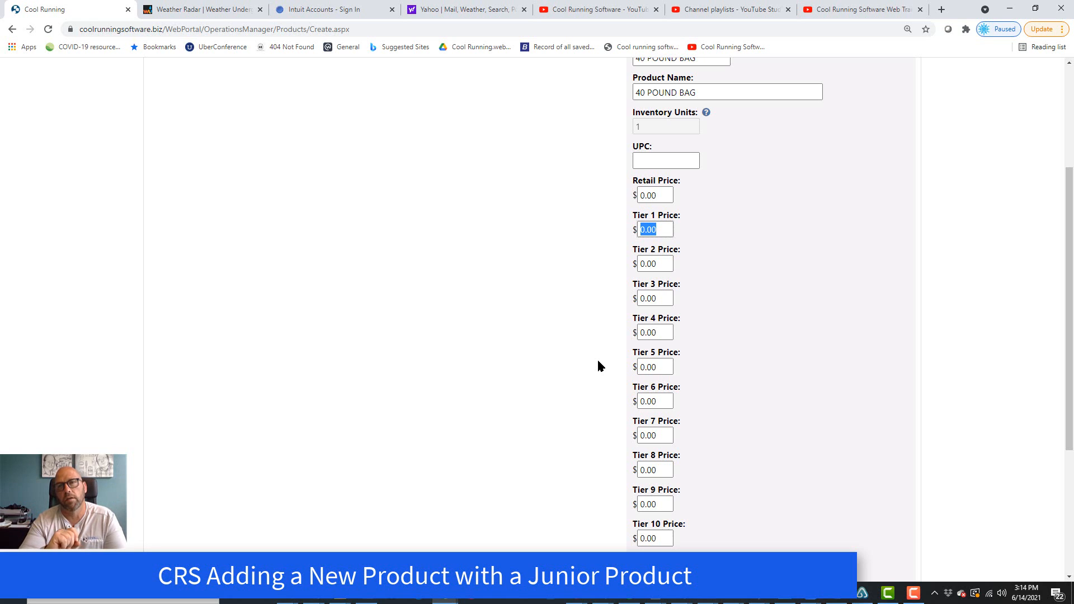
pyautogui.write('5.00')
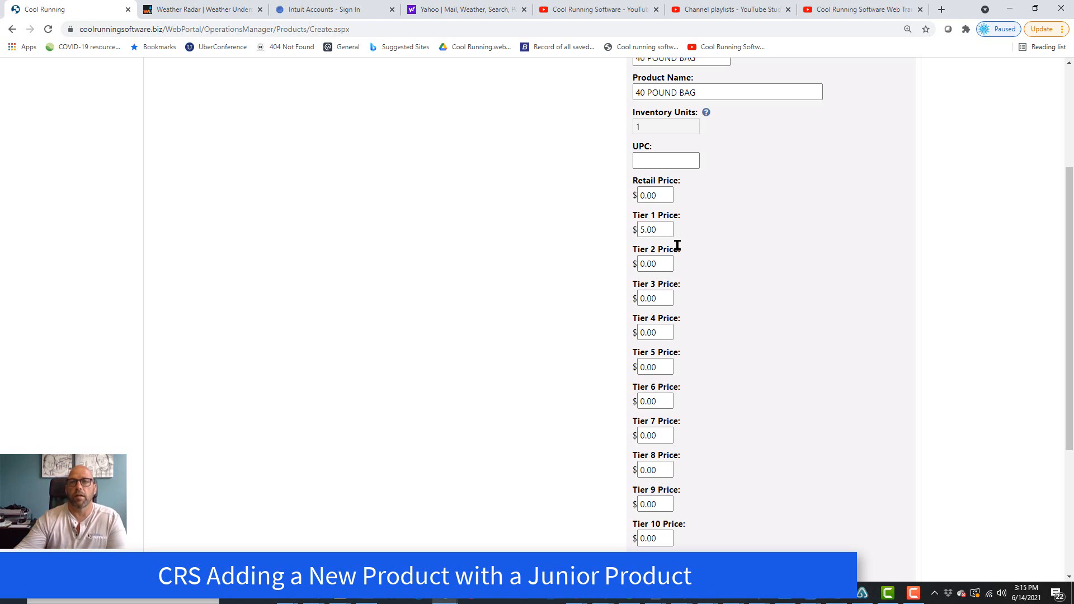
# Step: Set the Tier 2 price to 6.00 and the Tier 3 price to 7.00
pyautogui.doubleClick(663, 266)
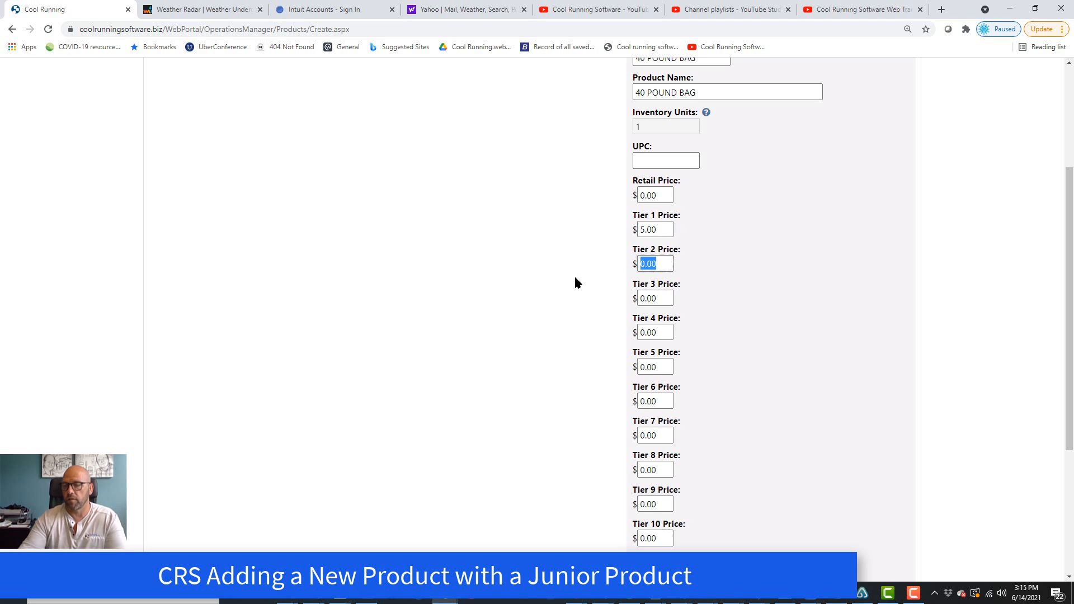
pyautogui.write('6.00')
pyautogui.press('BackSpace')
pyautogui.press('BackSpace')
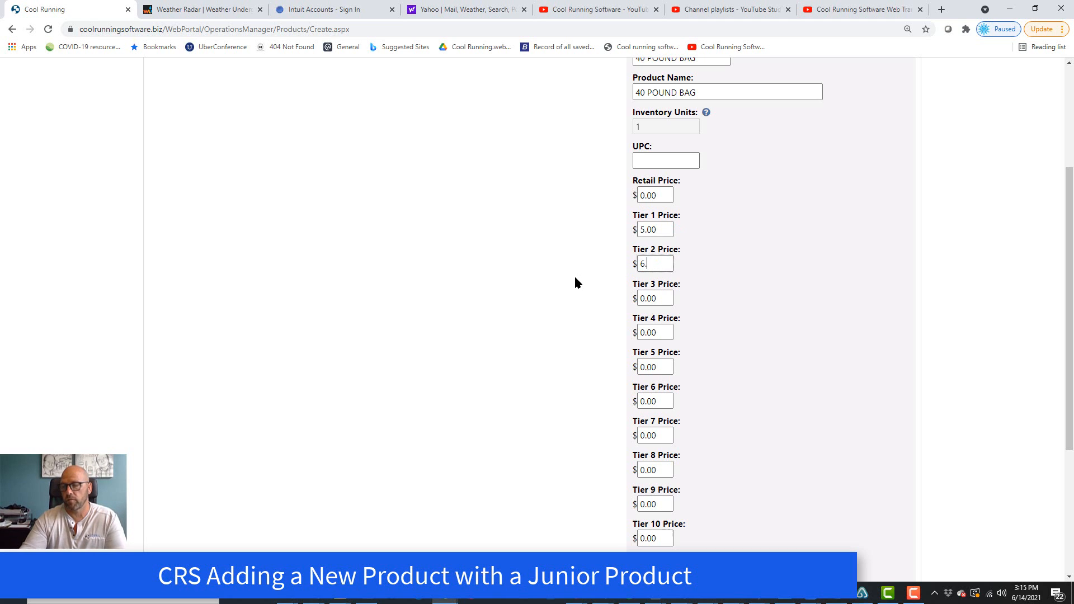
pyautogui.write('00')
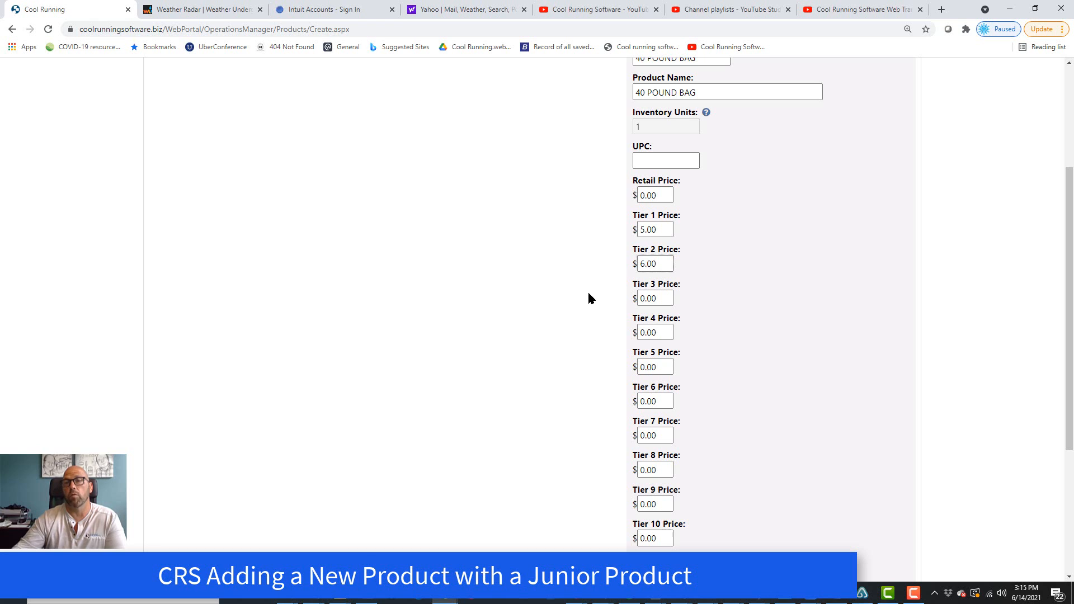
pyautogui.doubleClick(669, 299)
pyautogui.write('7.00')
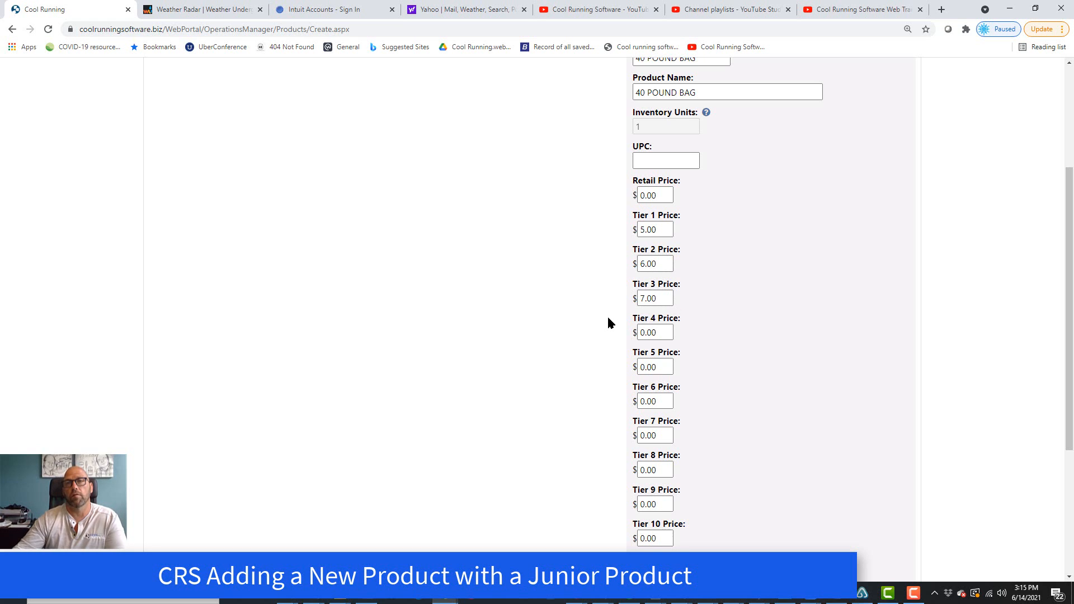
# Step: Look through the available Sort Group letters for the new product without choosing a different one
pyautogui.scroll(3, 617, 252)
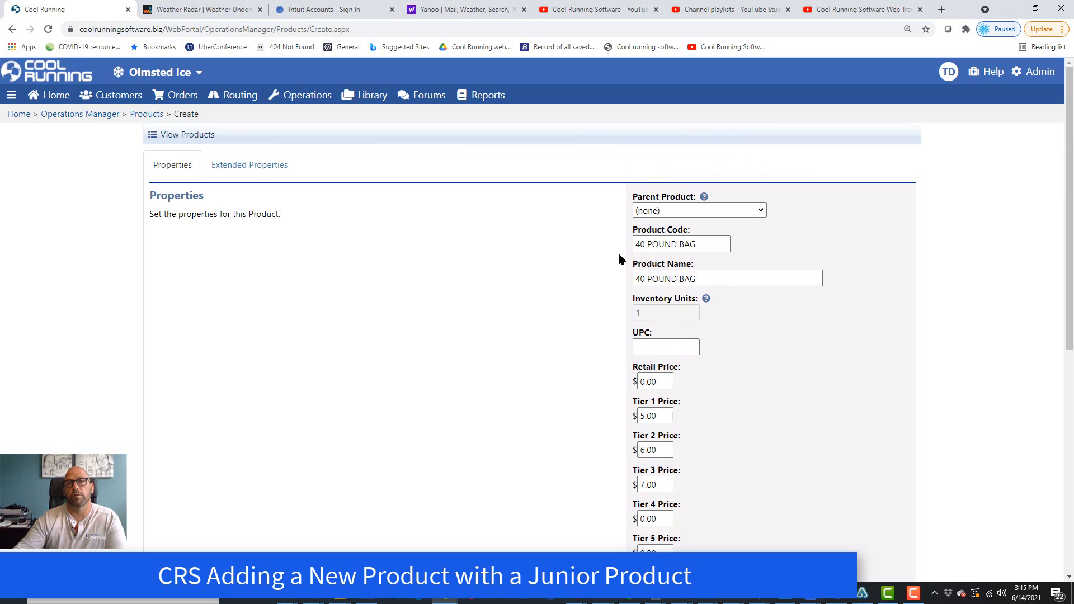
pyautogui.scroll(-7, 618, 252)
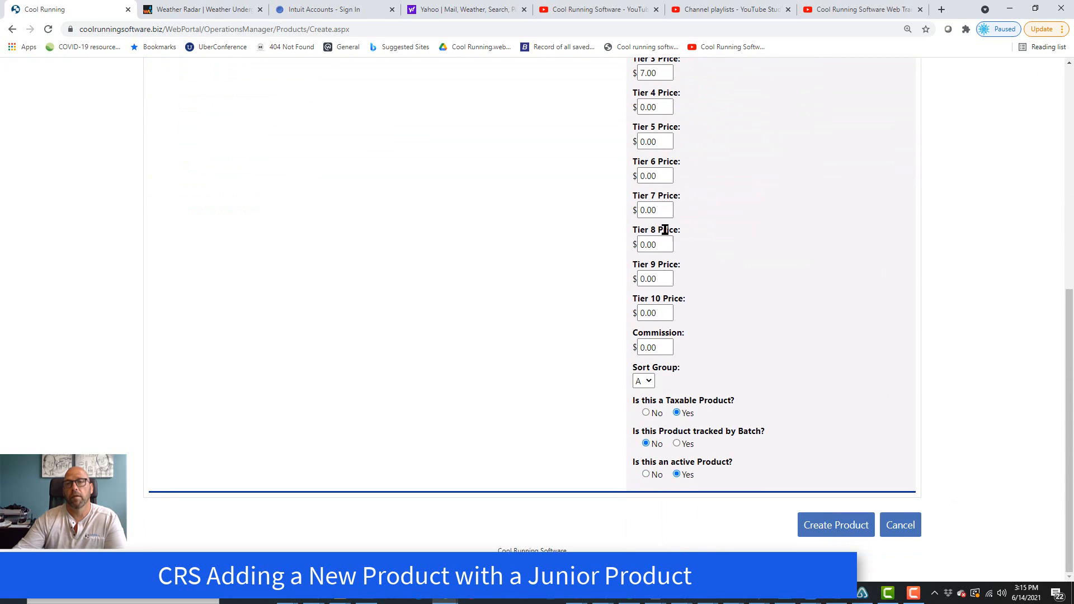
pyautogui.click(649, 381)
pyautogui.click(662, 381)
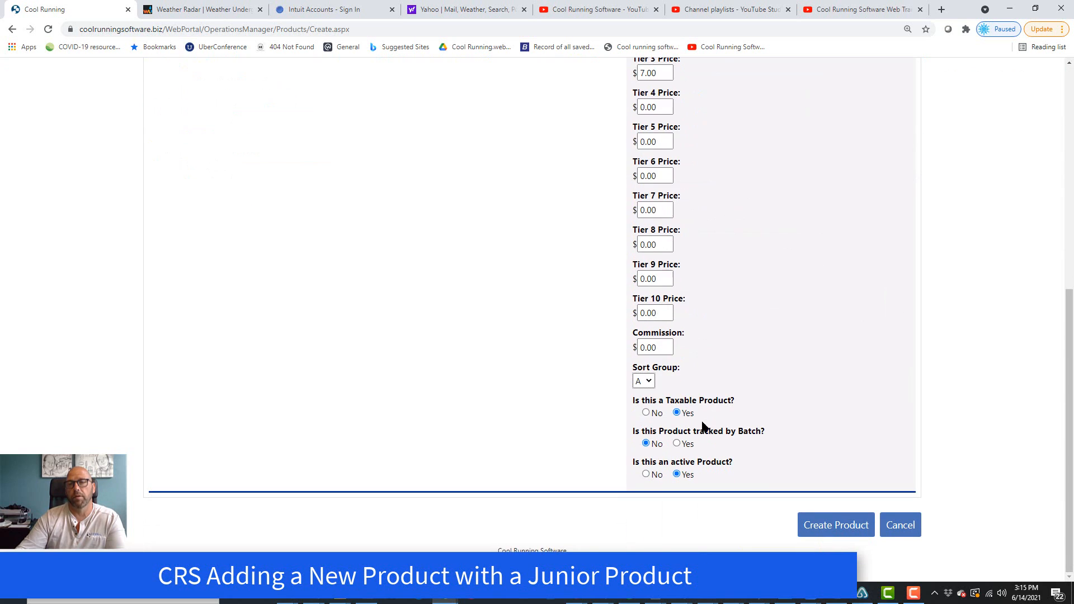
pyautogui.click(645, 382)
pyautogui.scroll(-3, 641, 381)
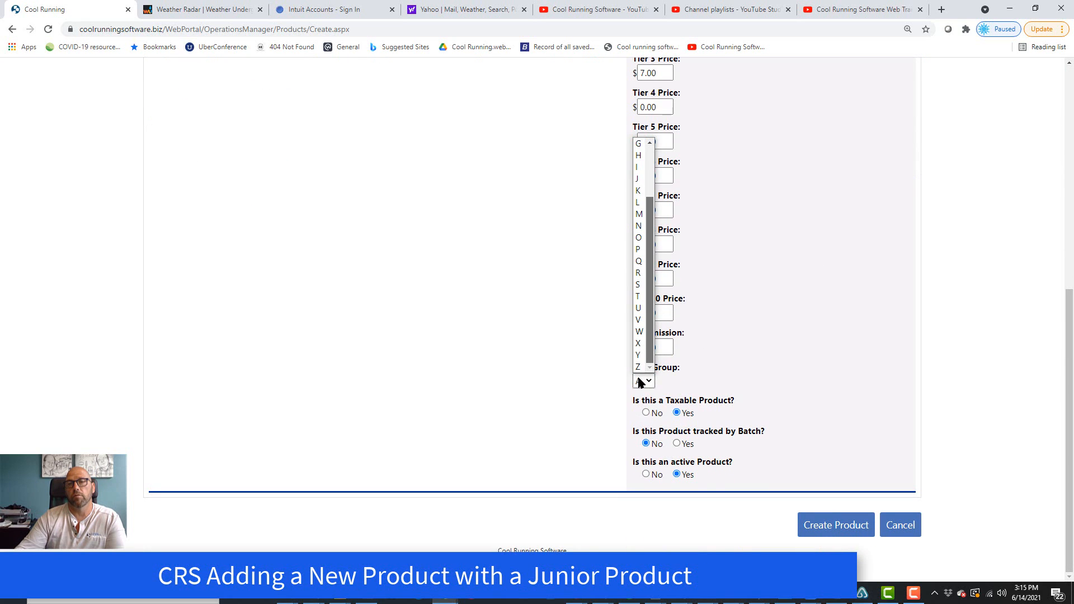
pyautogui.click(753, 352)
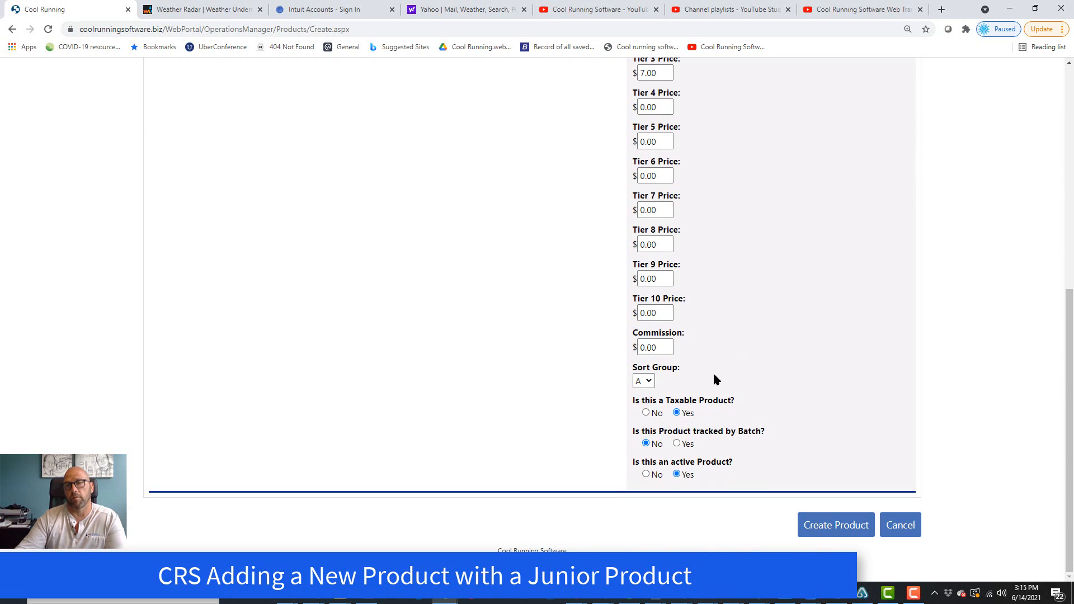
# Step: Review the new product's entries, from parent product and tier prices to the taxable, batch tracking and active settings
pyautogui.scroll(2, 717, 397)
pyautogui.scroll(-2, 718, 420)
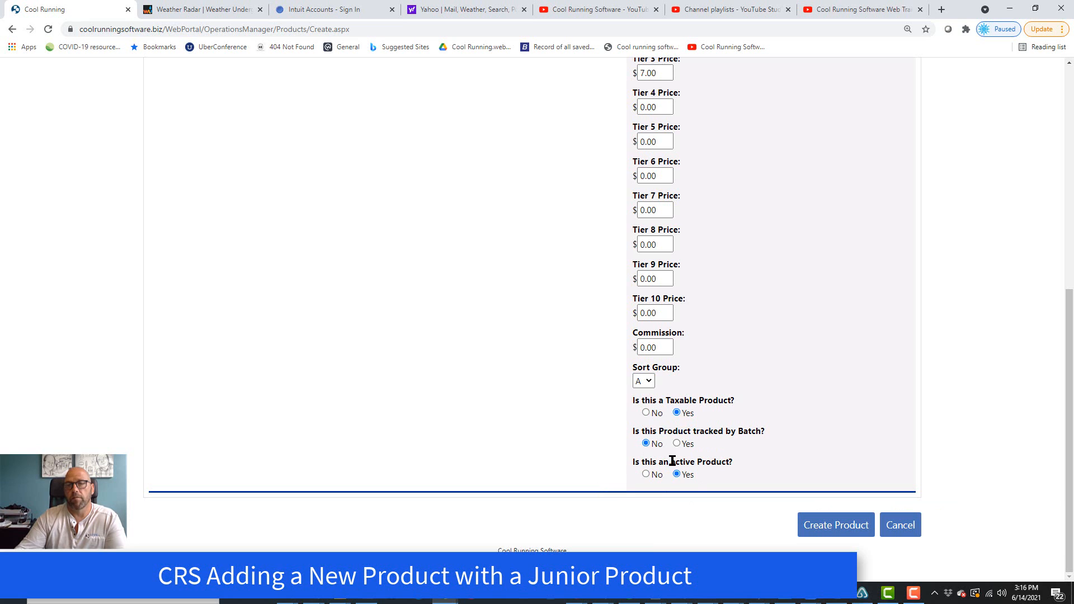
pyautogui.scroll(3, 666, 488)
pyautogui.scroll(-3, 677, 490)
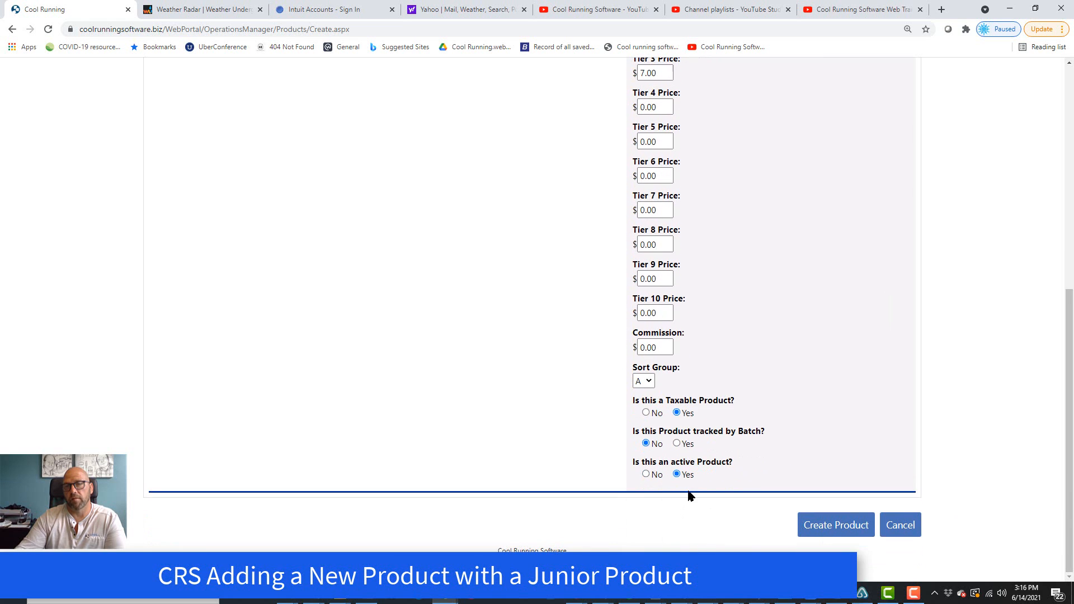
pyautogui.scroll(3, 671, 492)
pyautogui.scroll(4, 671, 494)
pyautogui.scroll(-7, 673, 496)
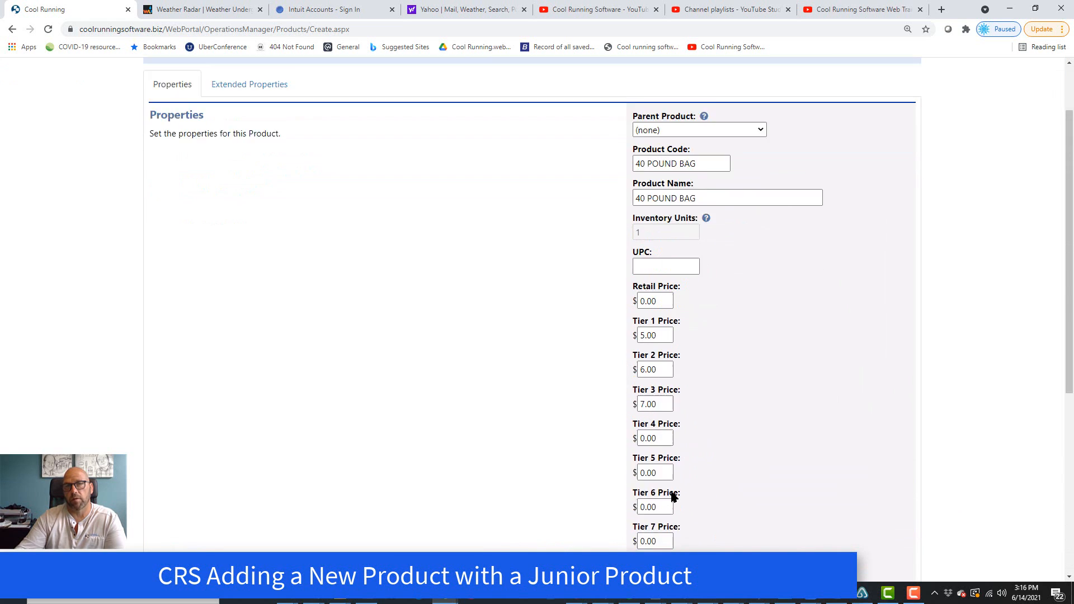
pyautogui.scroll(6, 673, 498)
pyautogui.scroll(2, 677, 448)
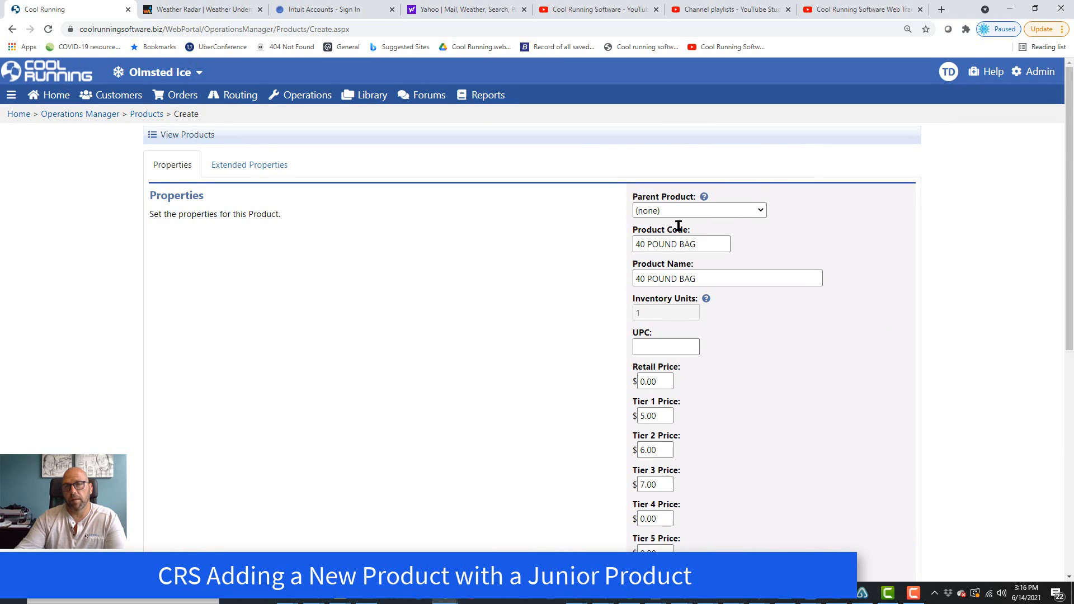
pyautogui.scroll(-1, 672, 336)
pyautogui.scroll(1, 663, 437)
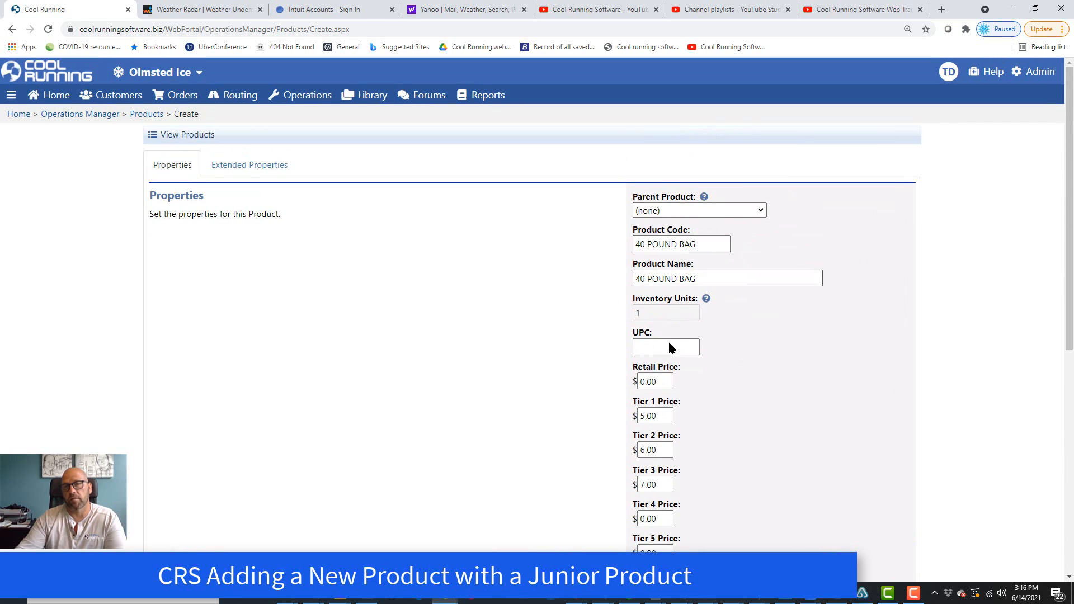
pyautogui.scroll(-6, 668, 340)
pyautogui.scroll(7, 660, 347)
pyautogui.scroll(-5, 671, 258)
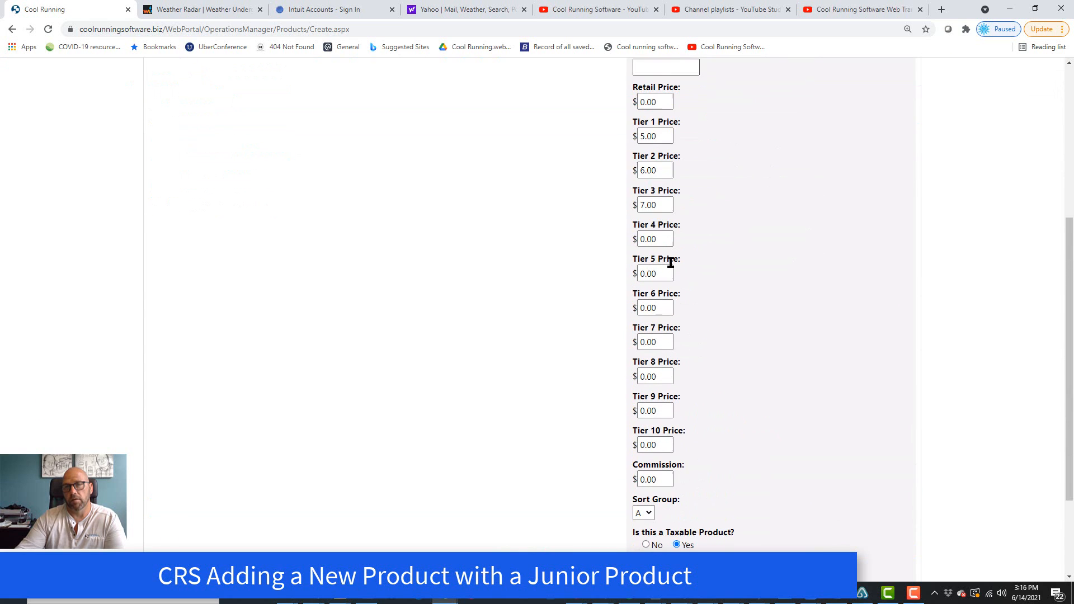
pyautogui.scroll(5, 677, 263)
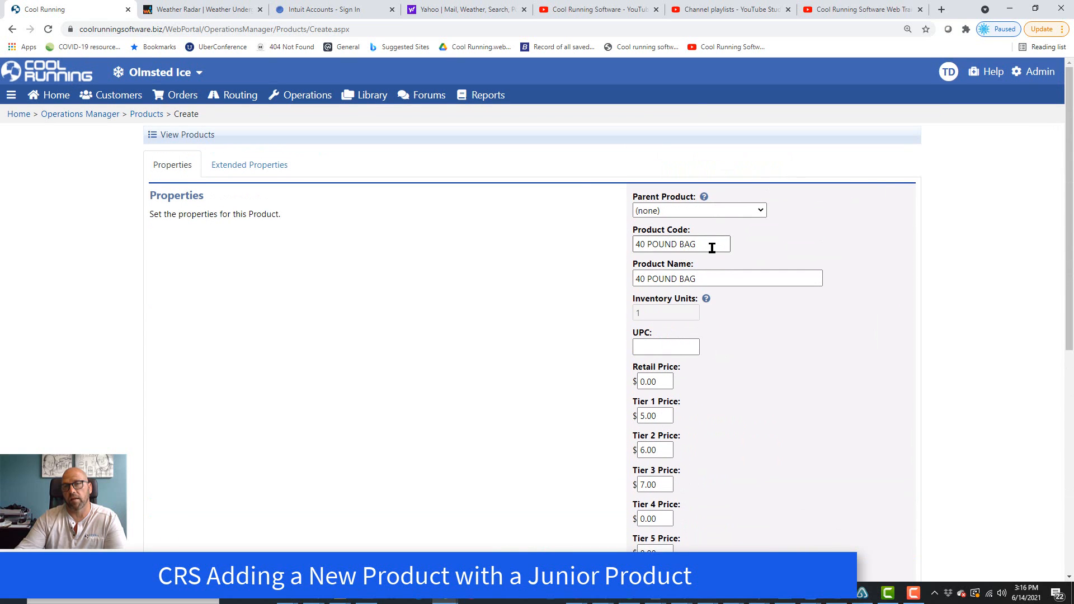
pyautogui.click(693, 206)
pyautogui.click(692, 206)
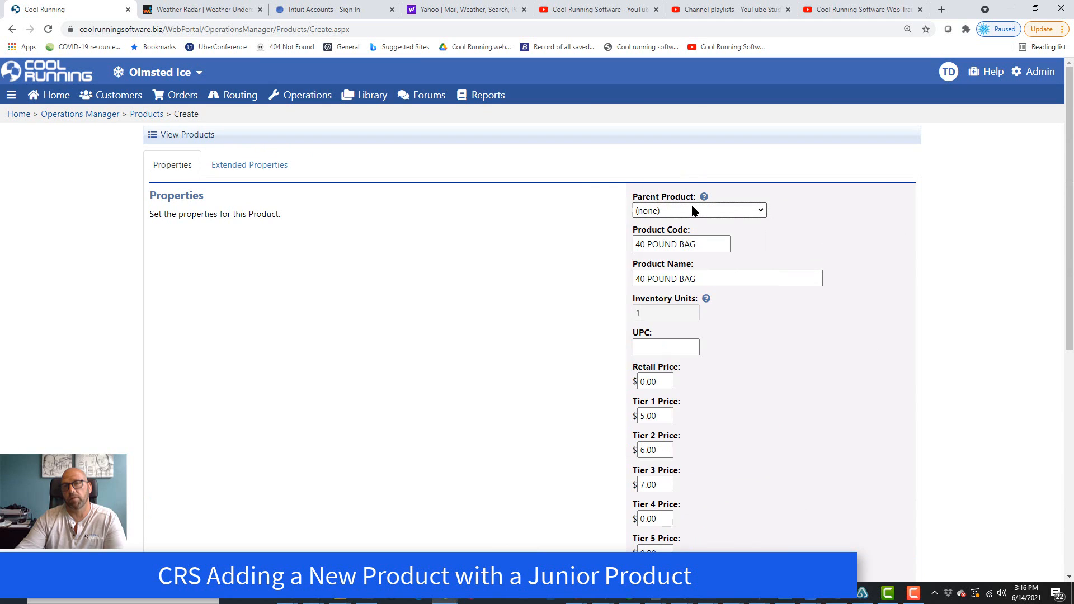
# Step: Open the new product's extended properties and keep 60100-Sales:60101-Sales-Ice as its QuickBooks product account
pyautogui.click(234, 171)
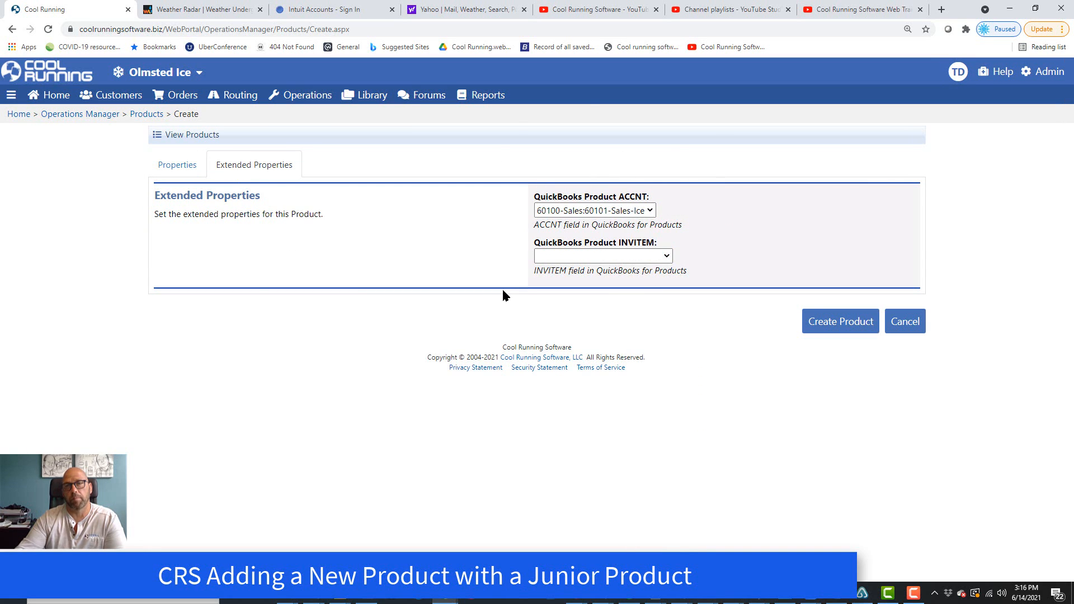
pyautogui.click(650, 211)
pyautogui.click(582, 211)
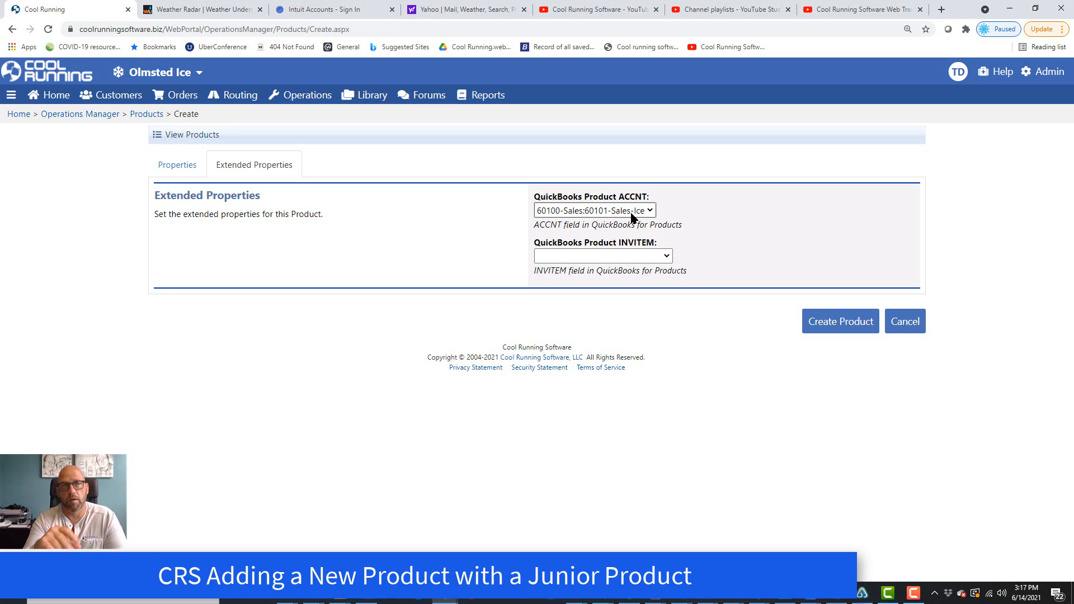
pyautogui.click(666, 255)
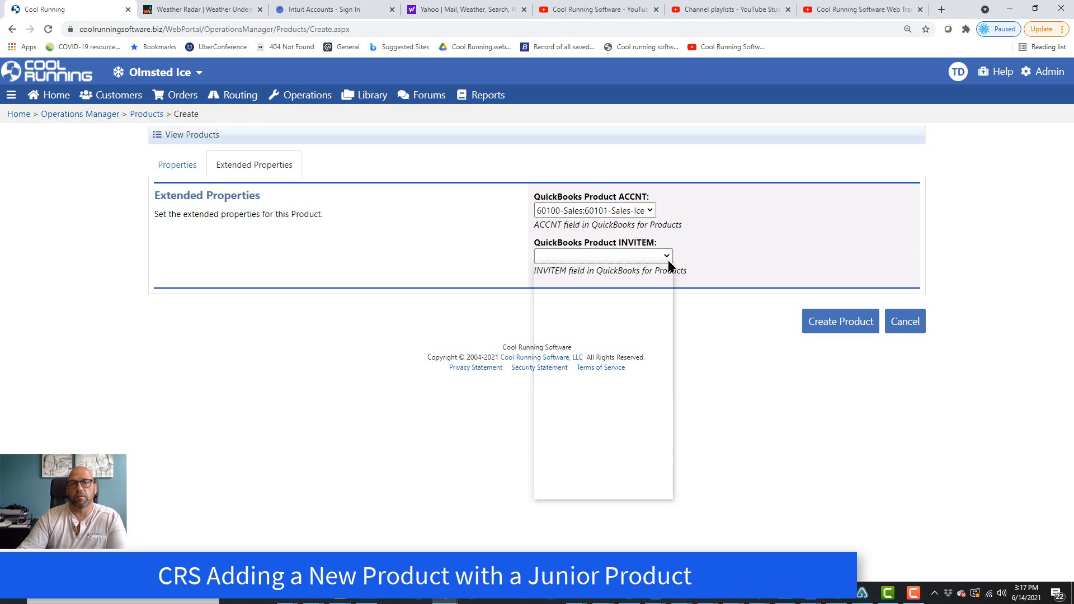
pyautogui.moveTo(670, 306); pyautogui.dragTo(645, 442)
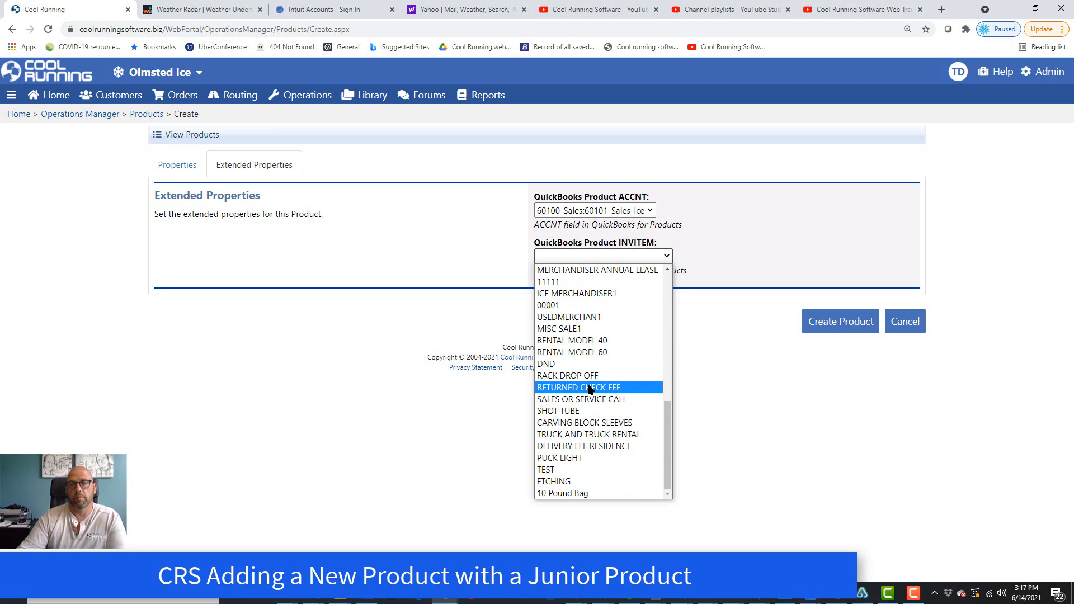
pyautogui.click(590, 387)
# Step: Set the QuickBooks Product INVITEM to 20 POUND BAG OF ICE and create the 40 POUND BAG product
pyautogui.click(555, 259)
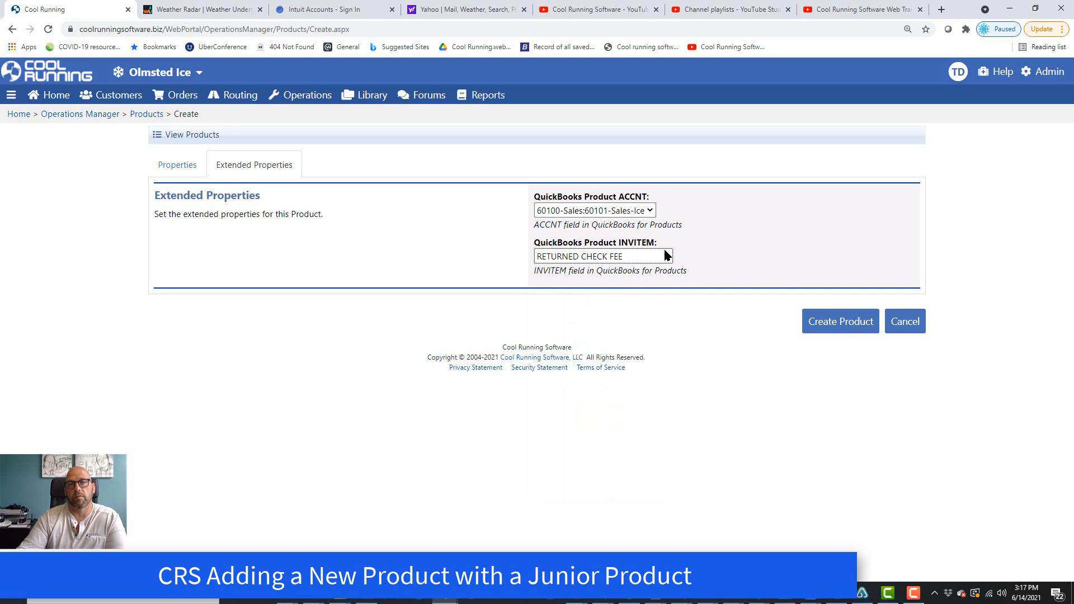
pyautogui.moveTo(666, 374); pyautogui.dragTo(671, 301)
pyautogui.click(580, 289)
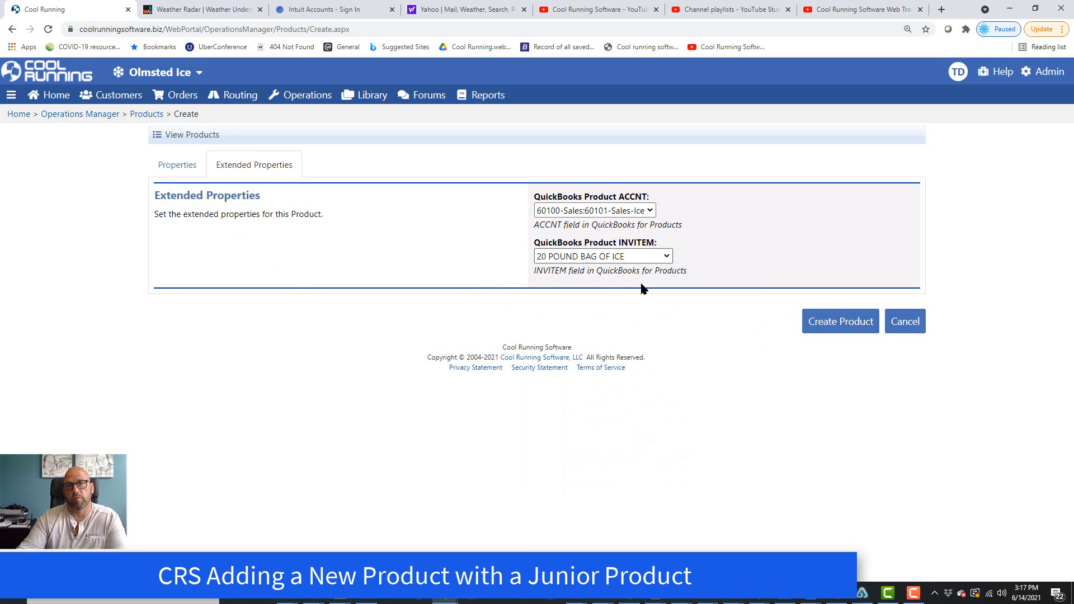
pyautogui.click(833, 322)
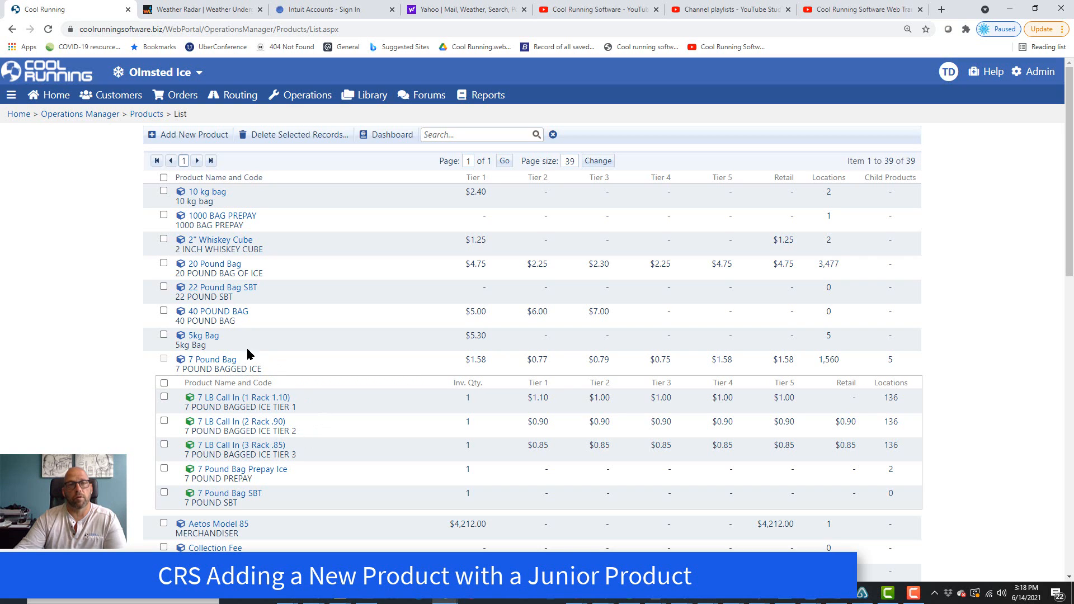
# Step: Review the saved properties of the 40 POUND BAG product, cancel without changes and return to the product list
pyautogui.click(214, 312)
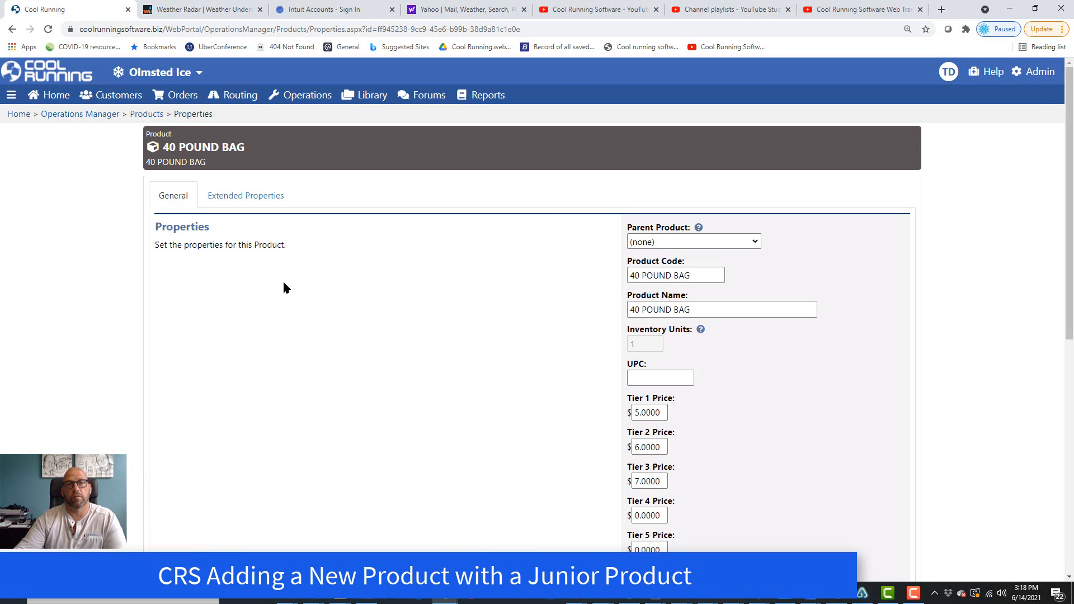
pyautogui.scroll(-8, 731, 427)
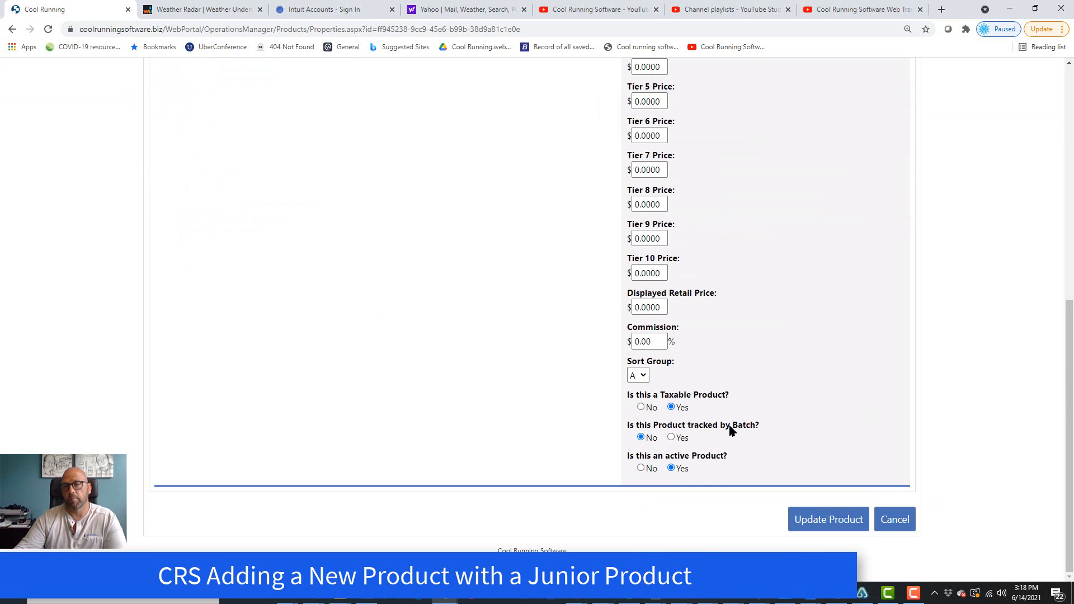
pyautogui.click(895, 520)
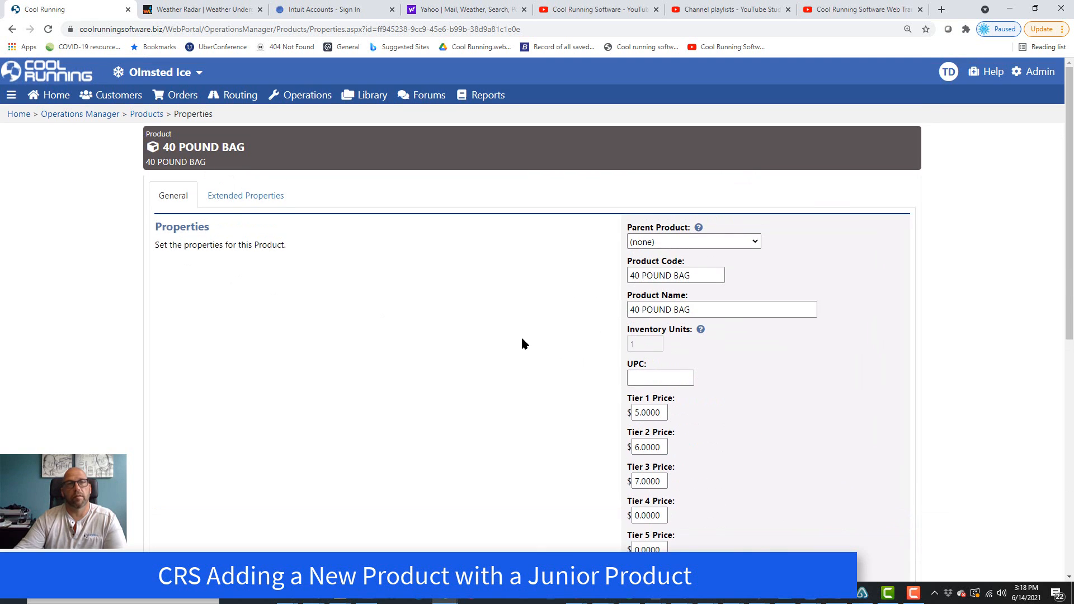
pyautogui.click(148, 115)
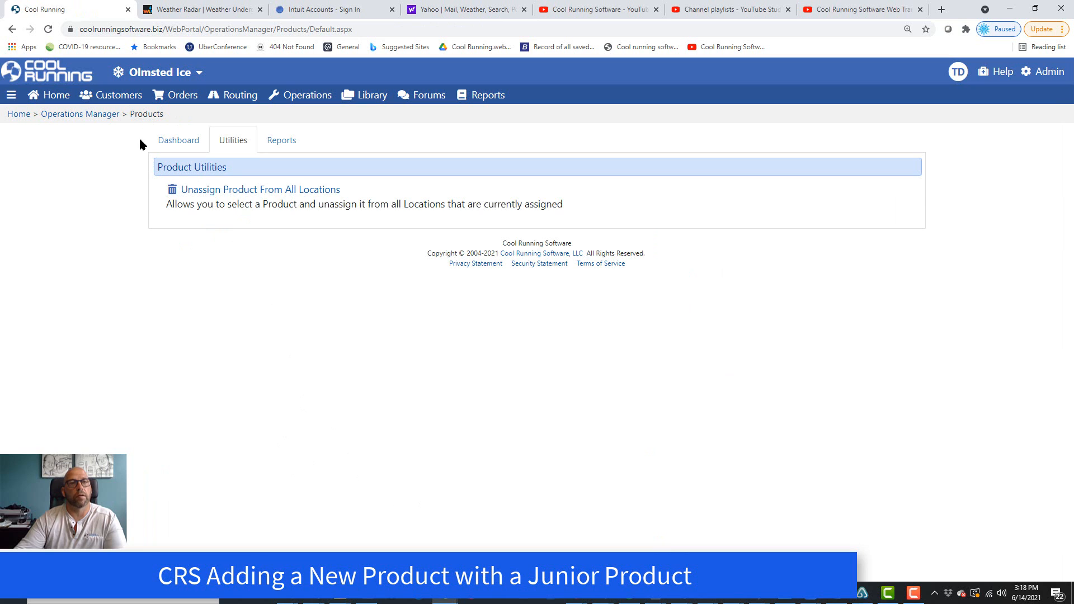
pyautogui.click(283, 95)
pyautogui.click(309, 175)
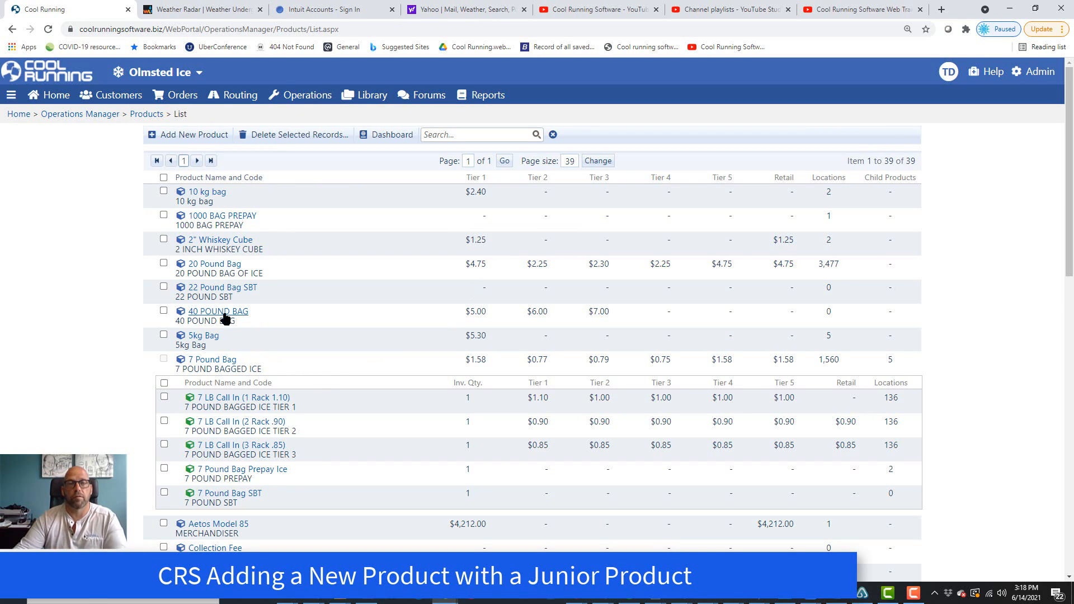
# Step: Start another new product and choose 40 POUND BAG as its parent product
pyautogui.click(199, 134)
pyautogui.click(762, 210)
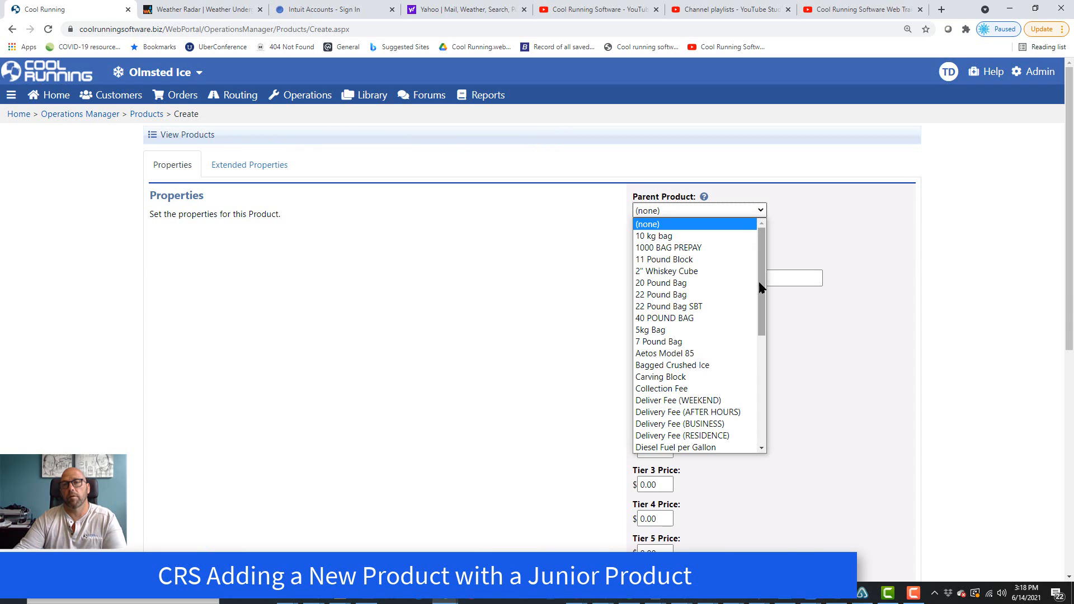
pyautogui.scroll(-7, 757, 285)
pyautogui.scroll(5, 752, 395)
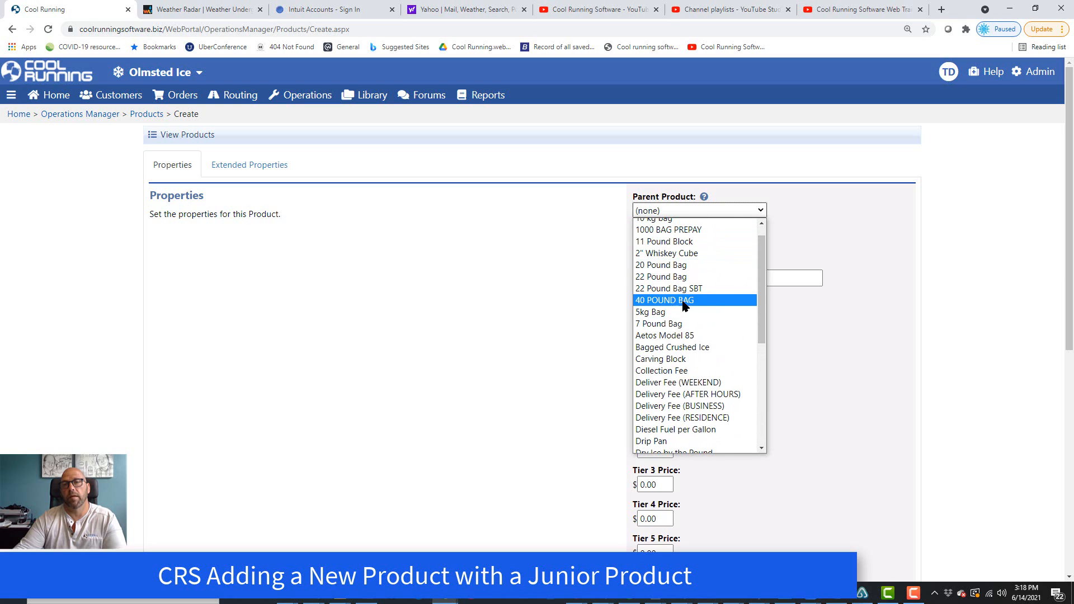
pyautogui.click(684, 301)
# Step: Enter 40 POUND BAG LESS THAN 20 BAGS as both the product code and the product name of the junior product
pyautogui.click(695, 242)
pyautogui.write('40')
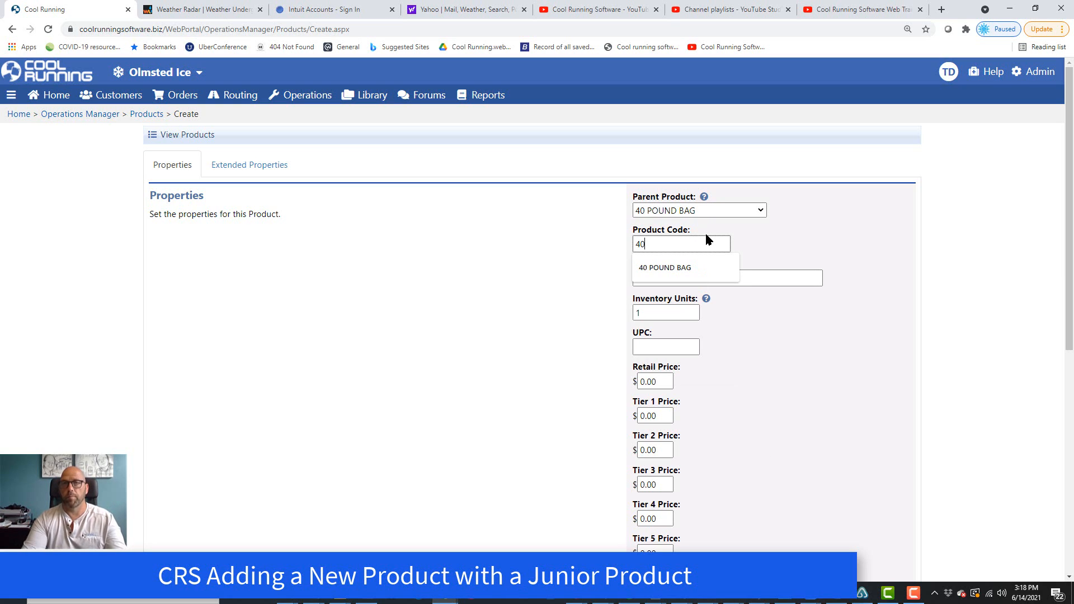
pyautogui.write(' POUND BAG LE')
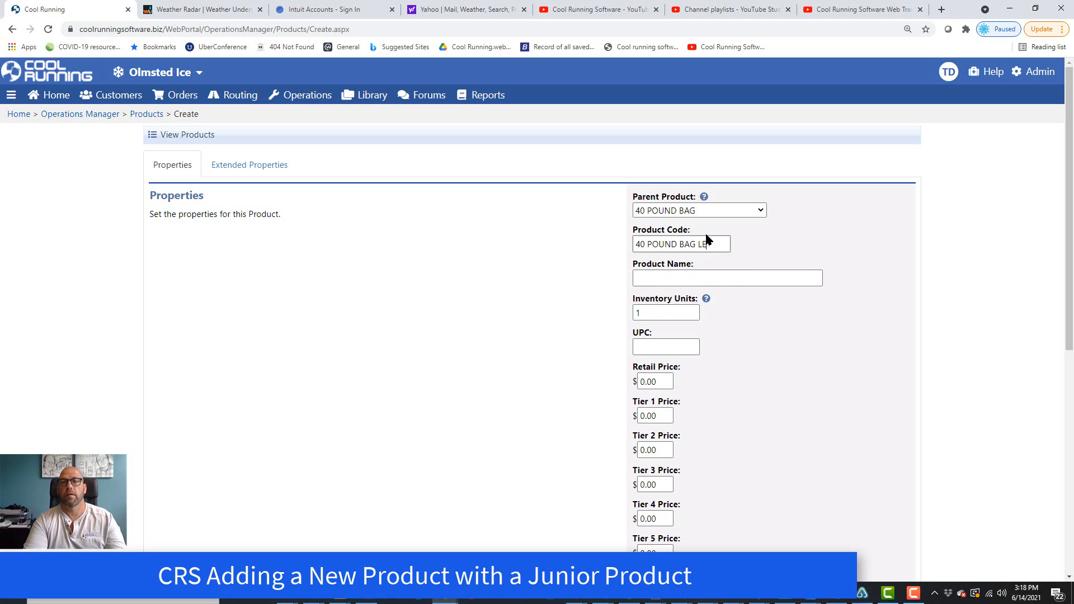
pyautogui.write('SS THAN ')
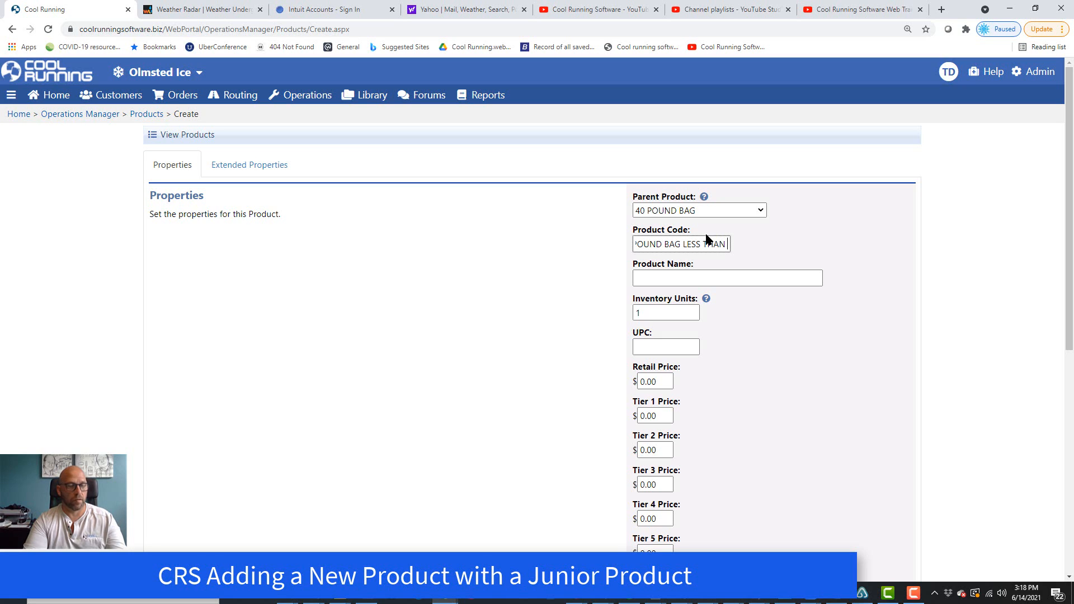
pyautogui.write('20 BAG')
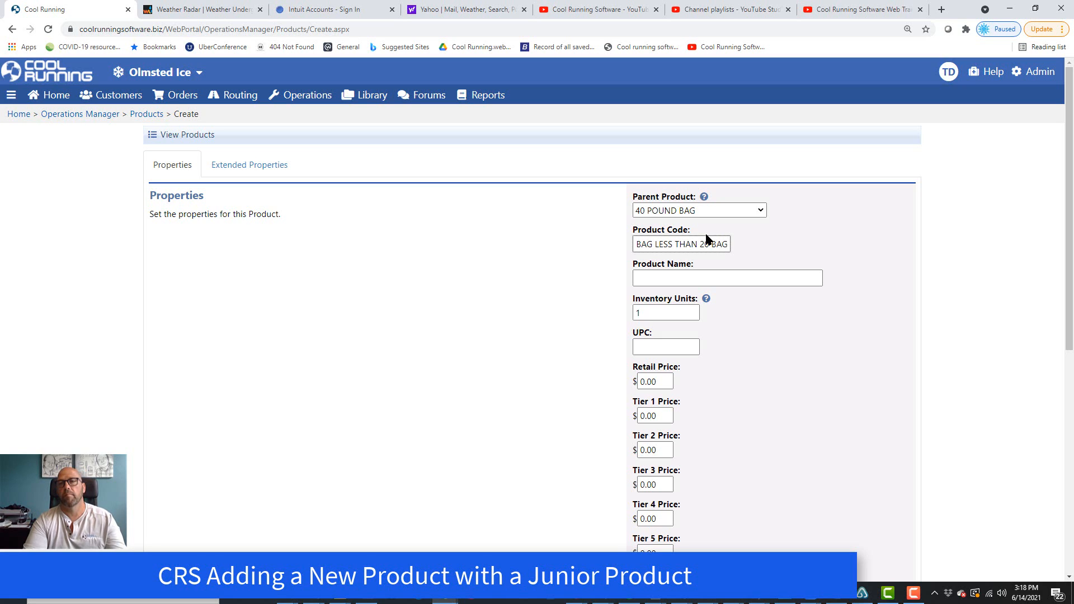
pyautogui.write('S')
pyautogui.press('Tab')
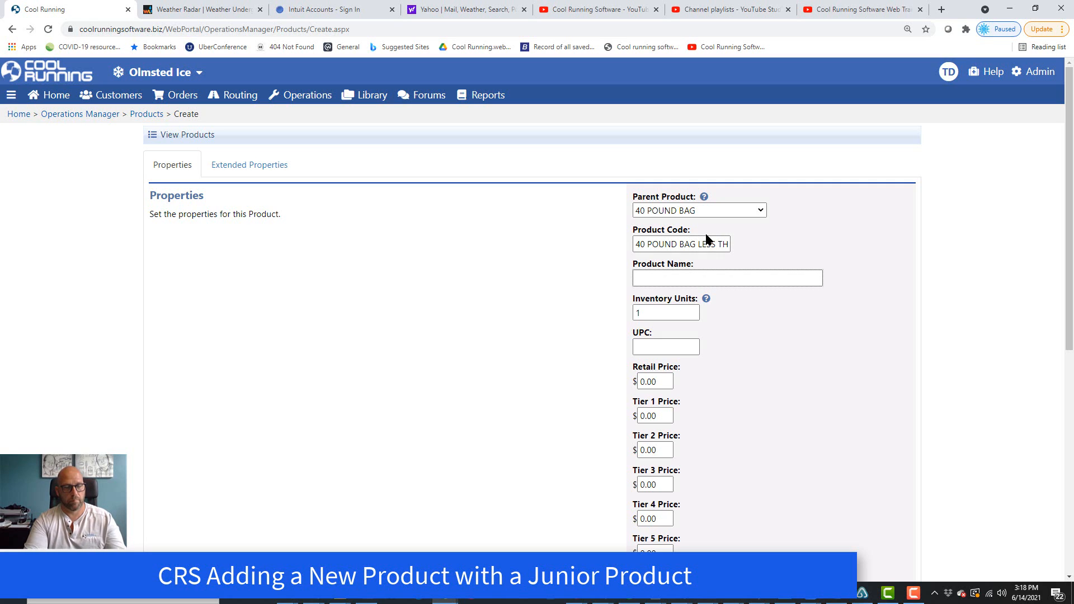
pyautogui.write('40 POUND BAG LE')
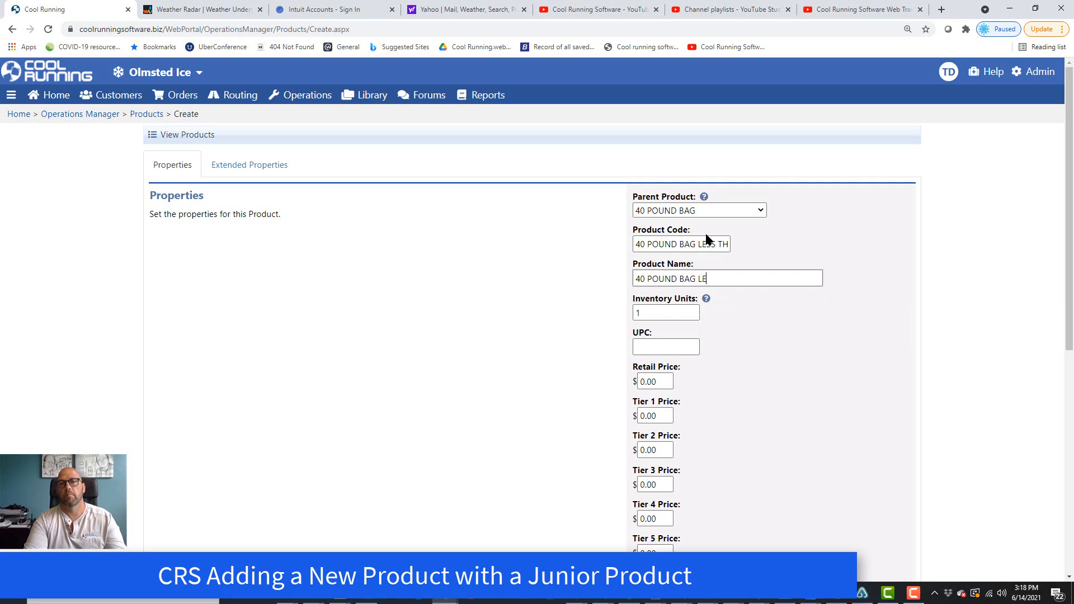
pyautogui.write('SS THAN 20 BAGS')
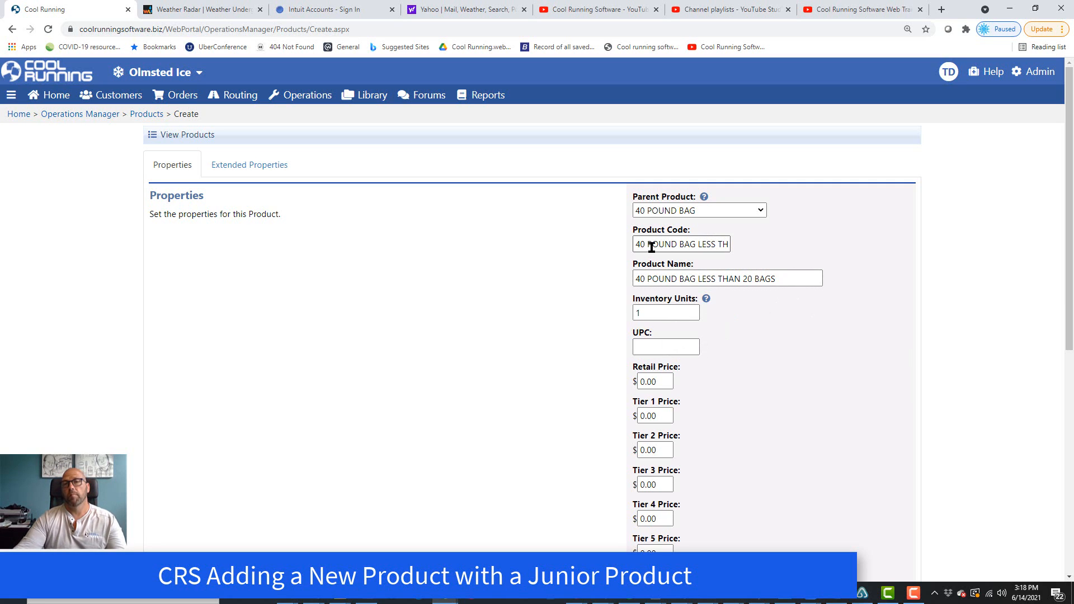
# Step: Set the junior product's Tier 1 price to 8.00
pyautogui.doubleClick(655, 416)
pyautogui.moveTo(366, 601)
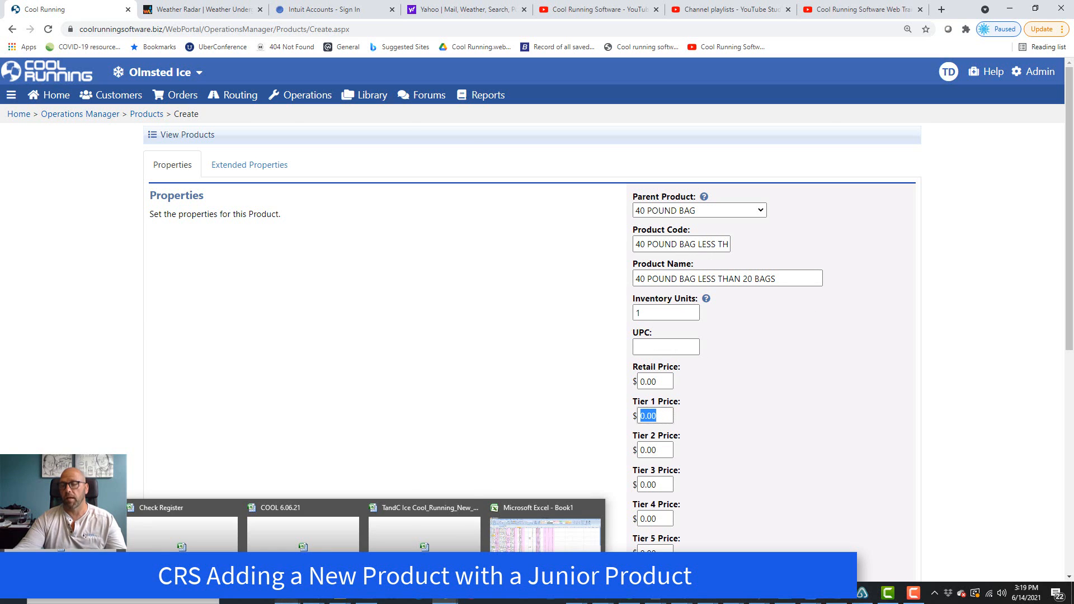
pyautogui.write('8')
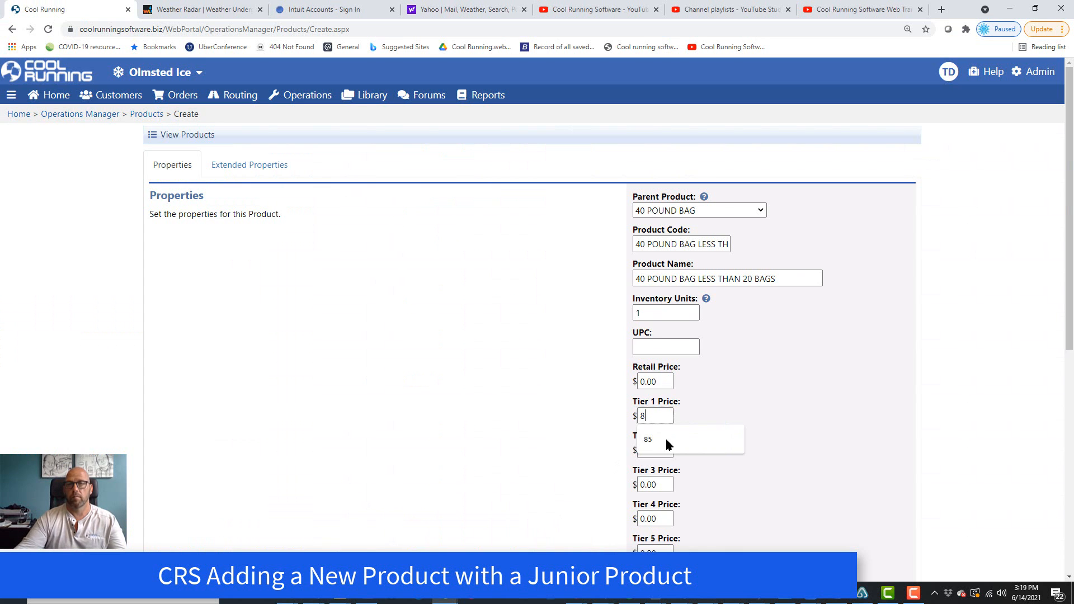
pyautogui.write('.')
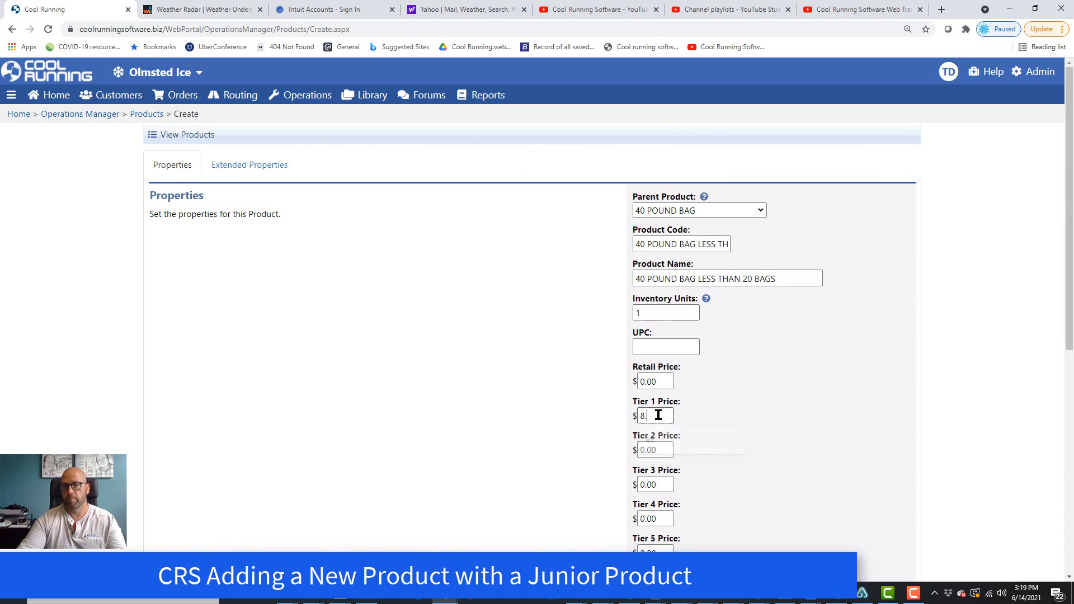
pyautogui.write('00')
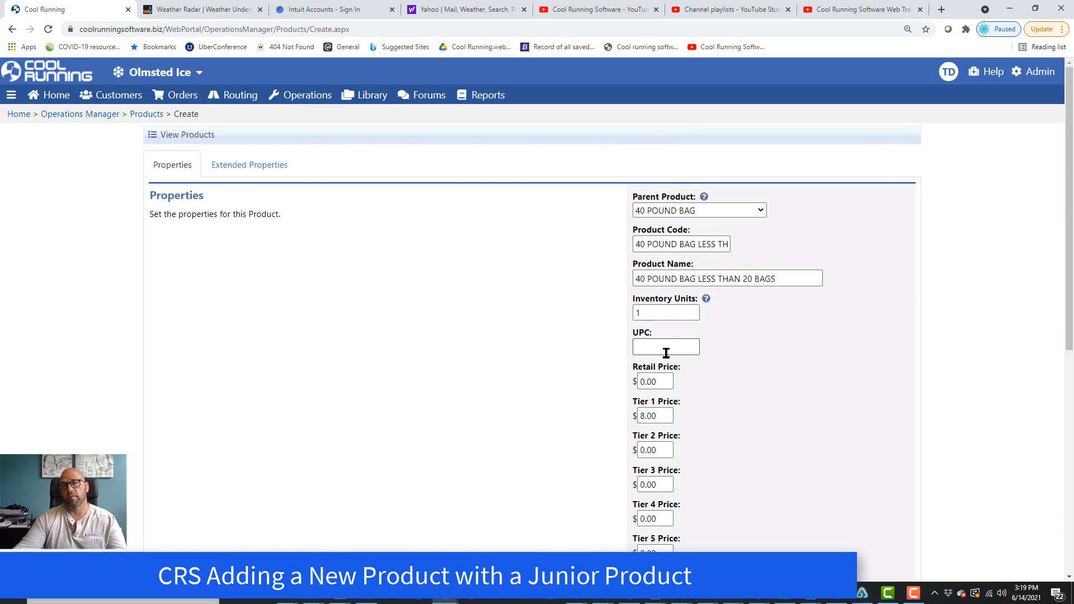
pyautogui.doubleClick(658, 415)
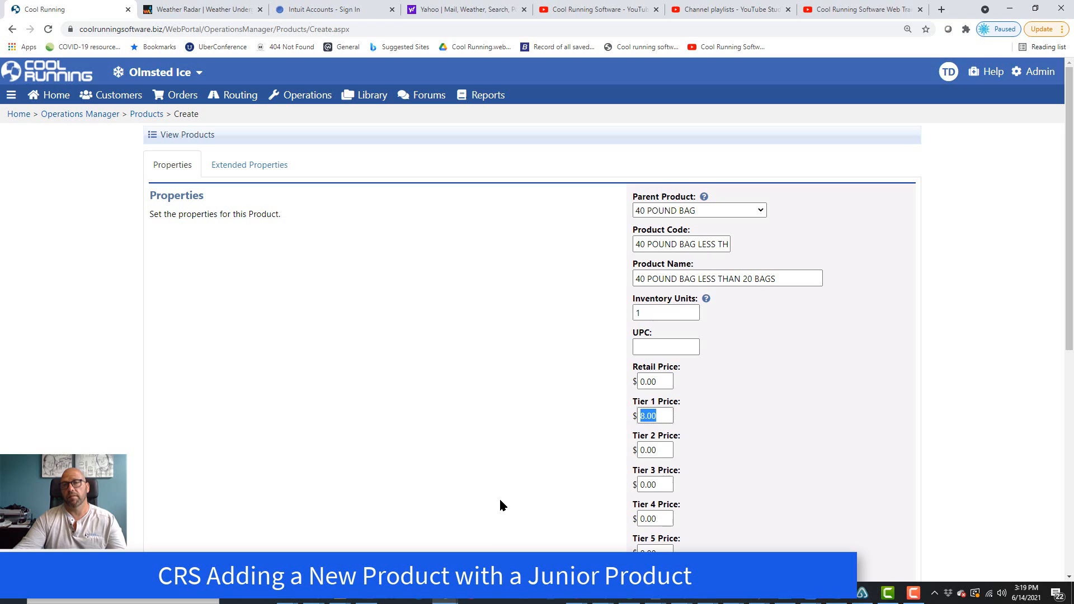
# Step: Look over the junior product's remaining settings and try to create it with the QuickBooks Product INVITEM left blank
pyautogui.scroll(-6, 502, 497)
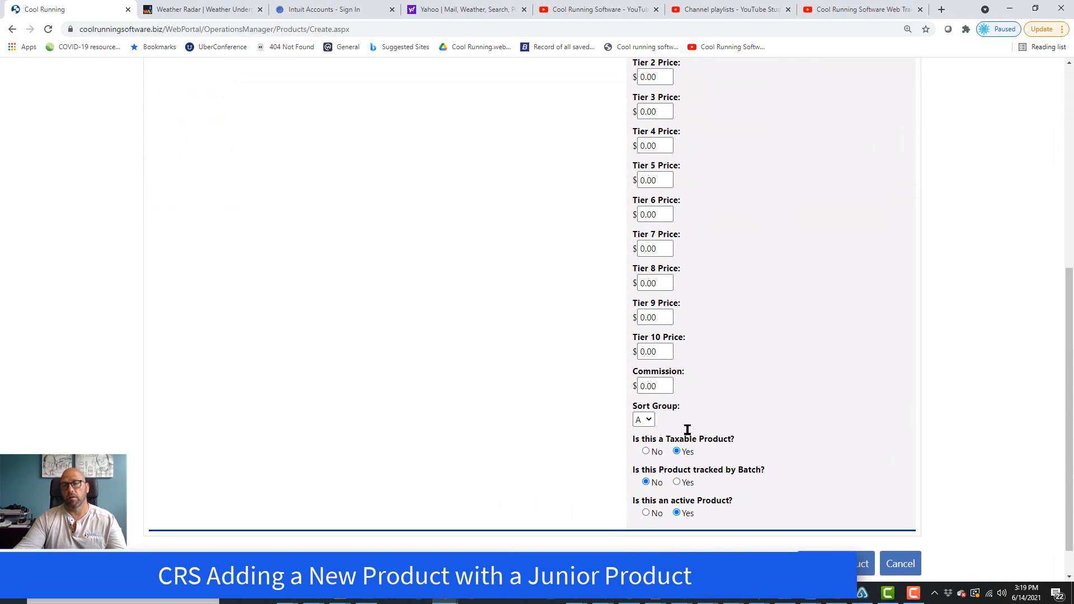
pyautogui.scroll(6, 688, 430)
pyautogui.click(263, 168)
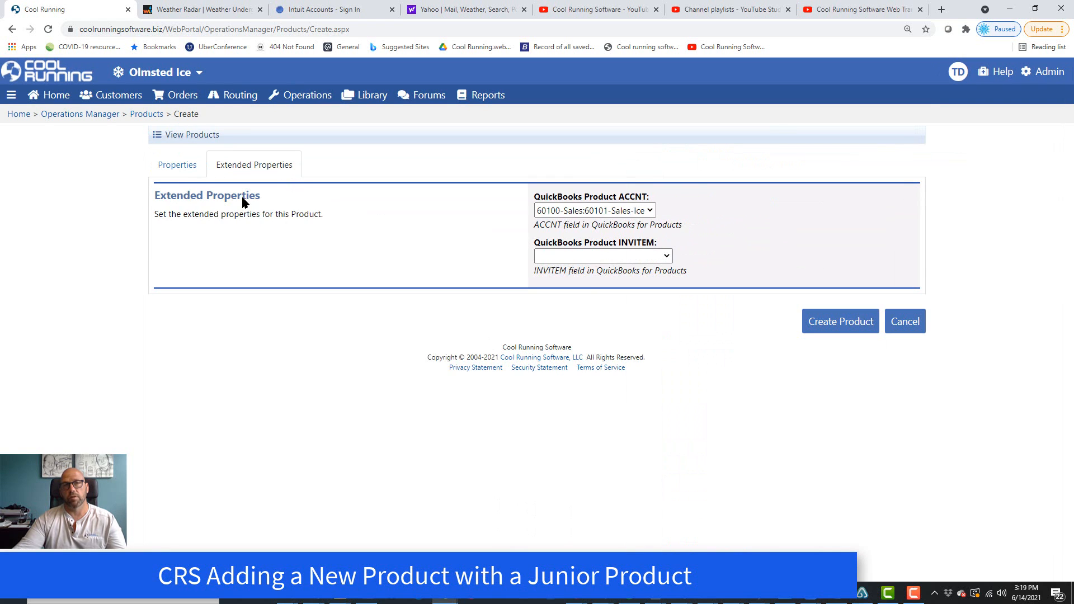
pyautogui.click(165, 167)
pyautogui.scroll(-7, 710, 361)
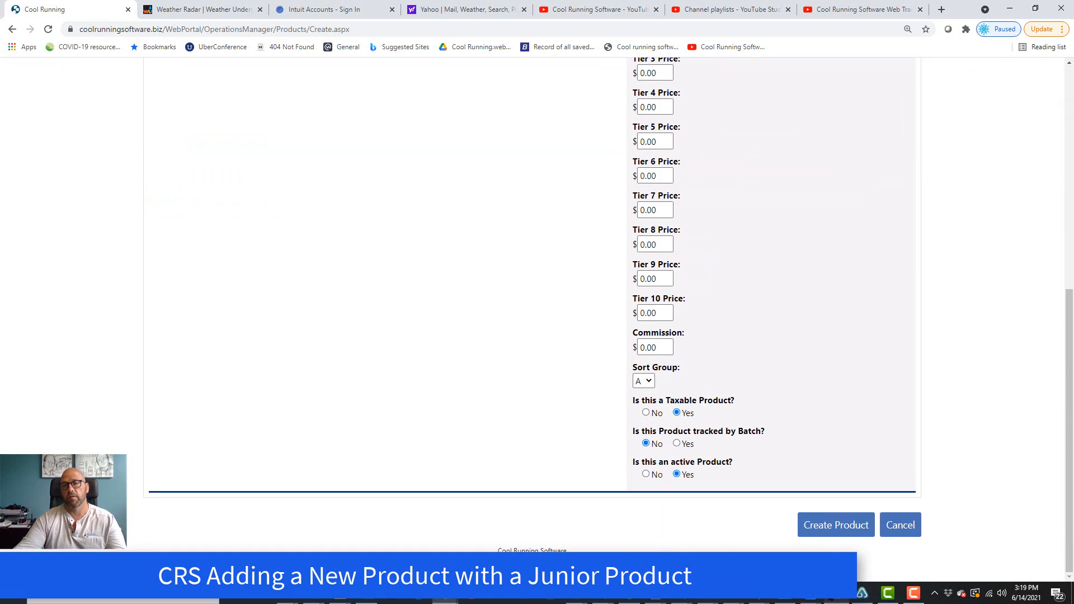
pyautogui.click(826, 527)
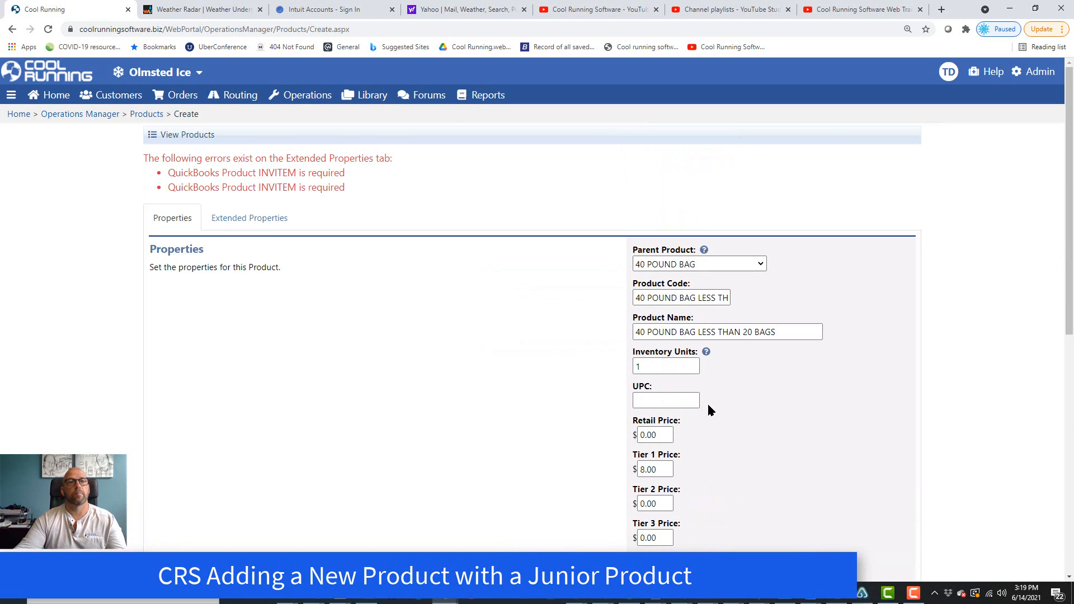
# Step: Set the junior product's QuickBooks Product INVITEM to 1000 BAG PREPAY and create the product
pyautogui.click(250, 218)
pyautogui.click(615, 309)
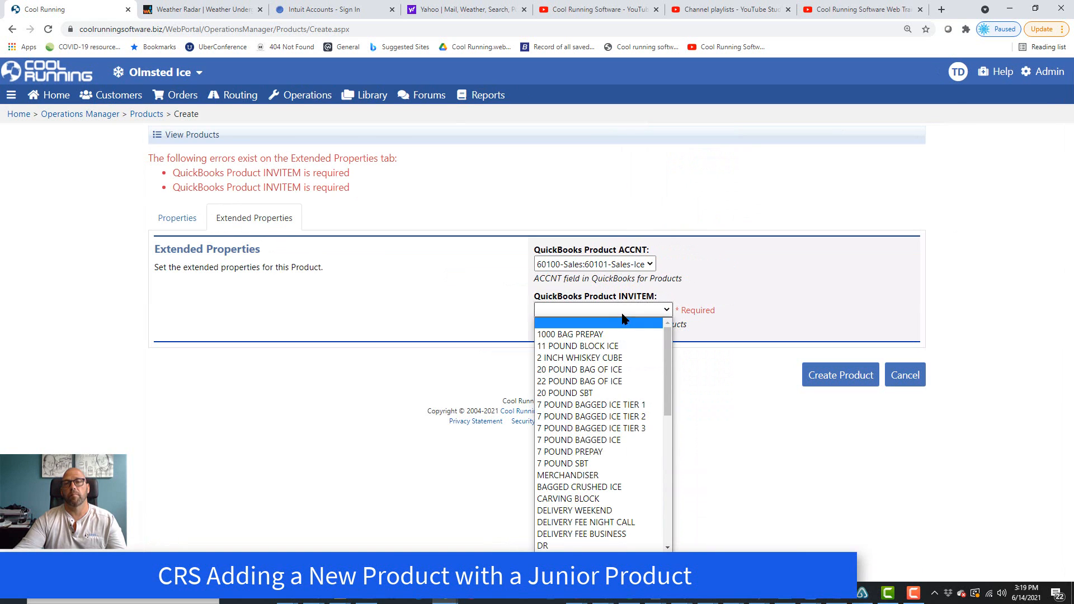
pyautogui.click(554, 335)
pyautogui.click(828, 376)
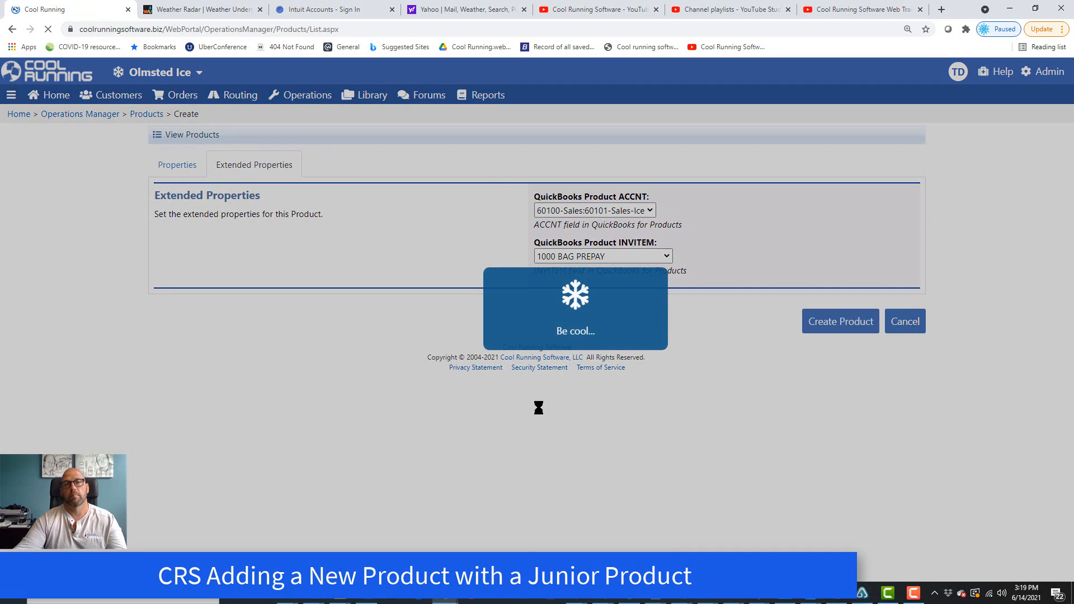